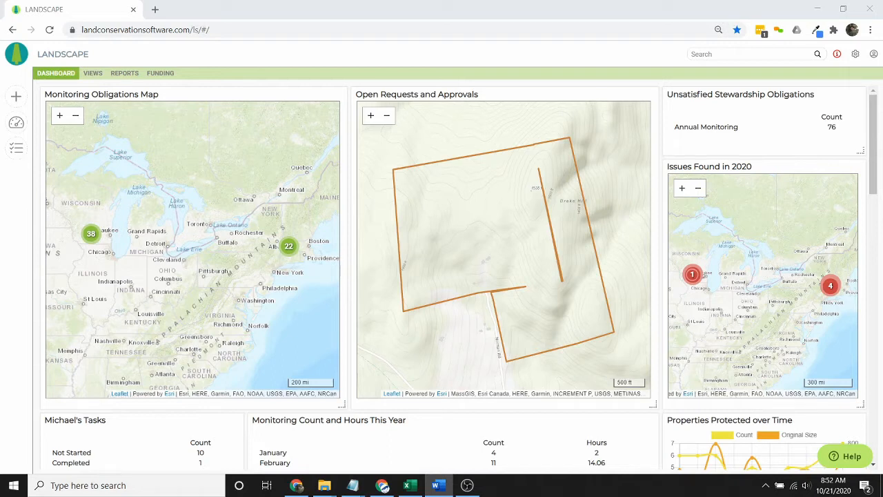
- Create a new Property record and name it 'Pine Hill Orchard'
click(17, 97)
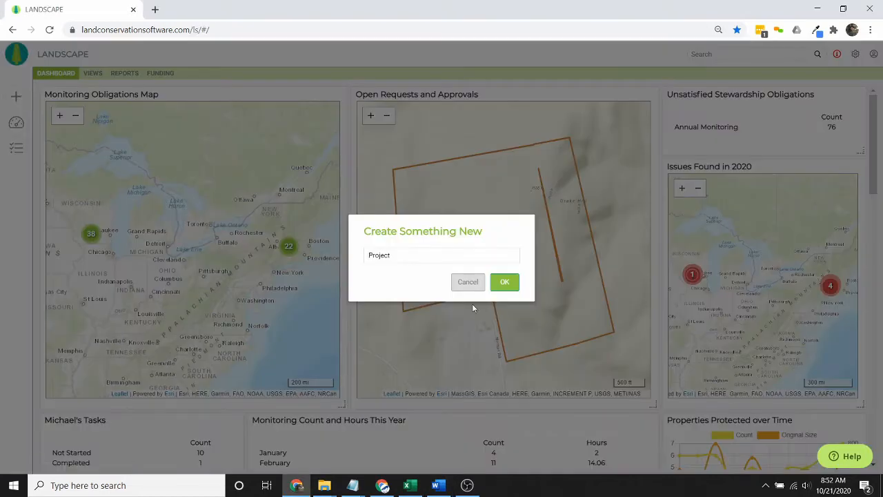
click(450, 254)
click(438, 312)
click(504, 282)
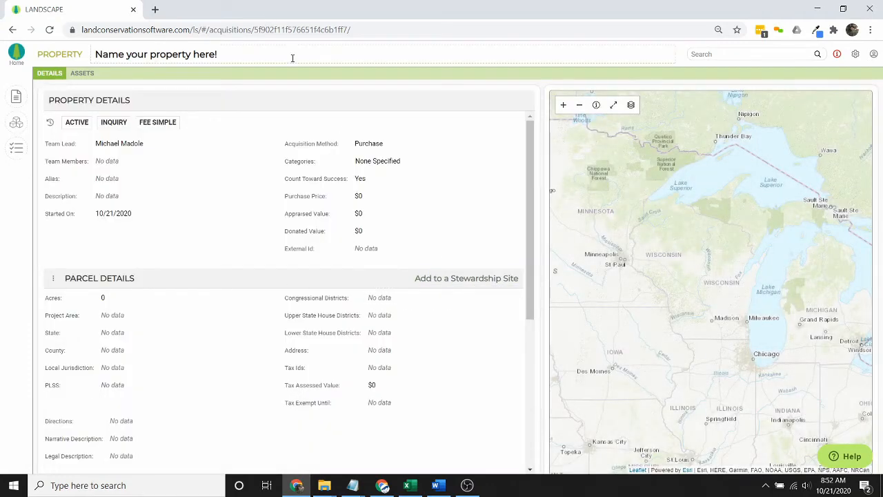
drag(293, 58, 84, 43)
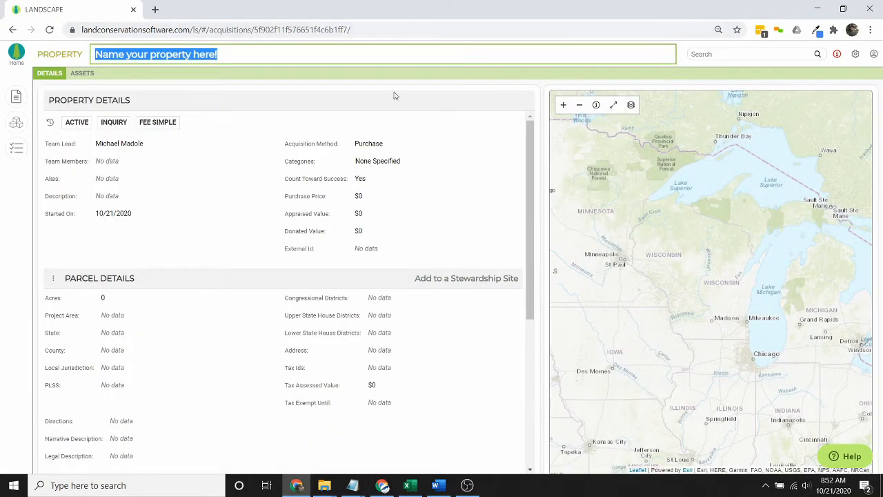
text(Pine H)
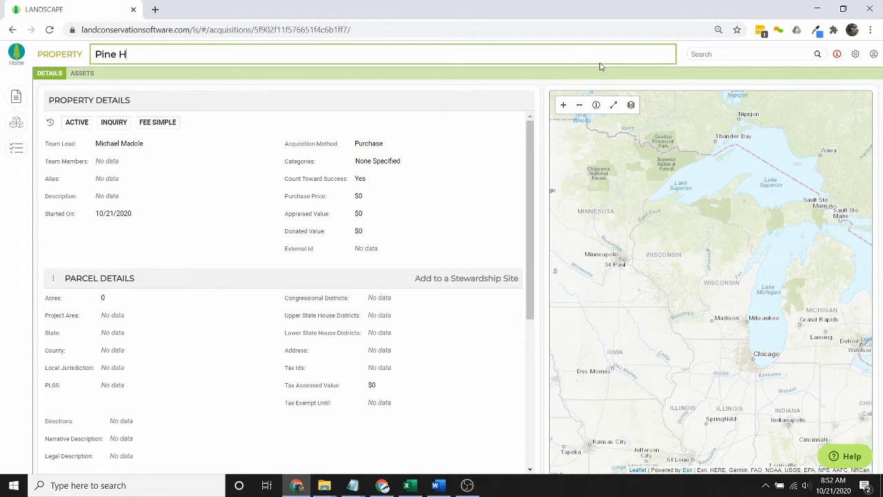
text(ill Orchard)
click(128, 181)
- Enter the aliases 'Pine Hill Mountain; Pine Hill Farm; F789' and save them
text(P)
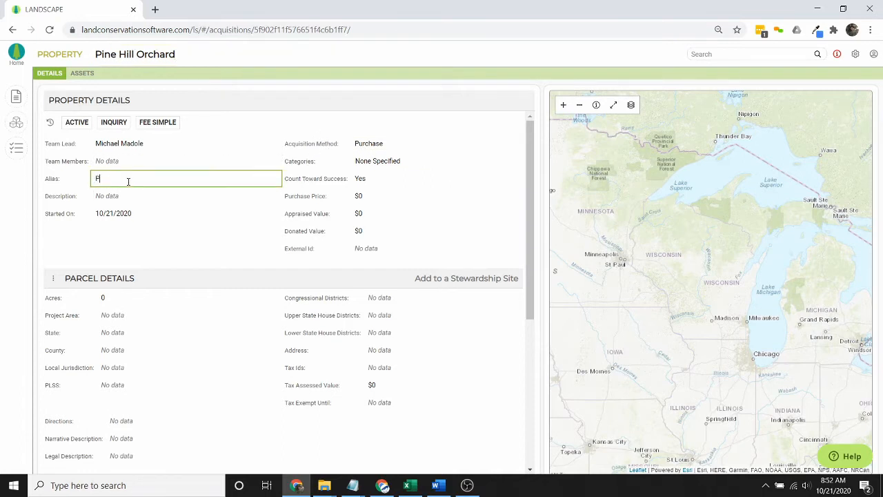
text(ine Hill Mountain; Pine Hill Farm; F789)
click(719, 54)
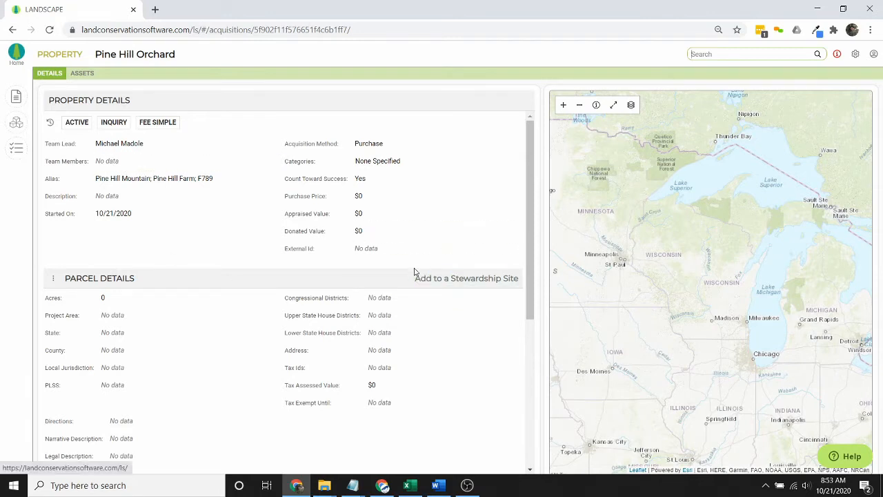
- Show the status choices Active, Inactive, Current Holding, Partner Holding and Disposed
click(81, 125)
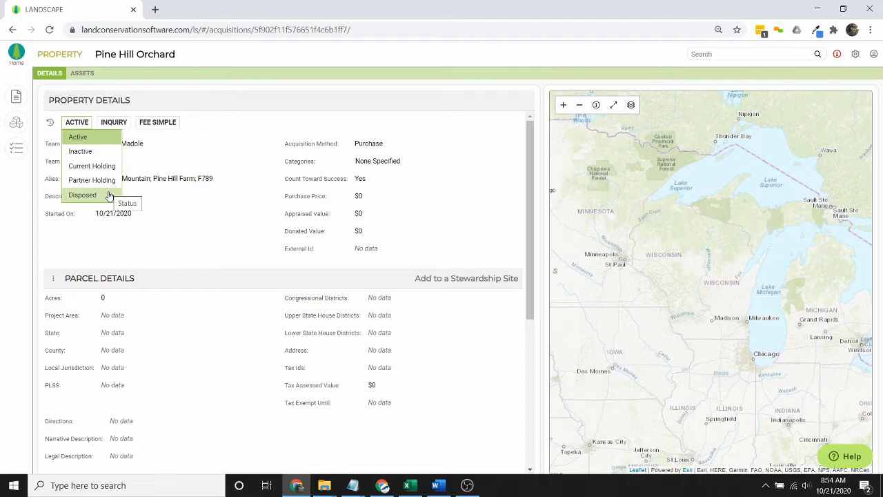
- Review the Inquiry stage options, then set the property status to Current Holding
click(119, 129)
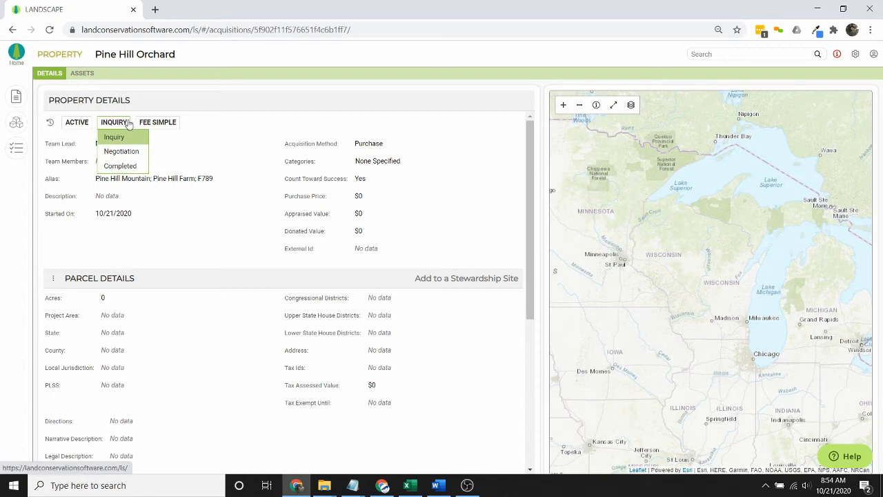
click(126, 123)
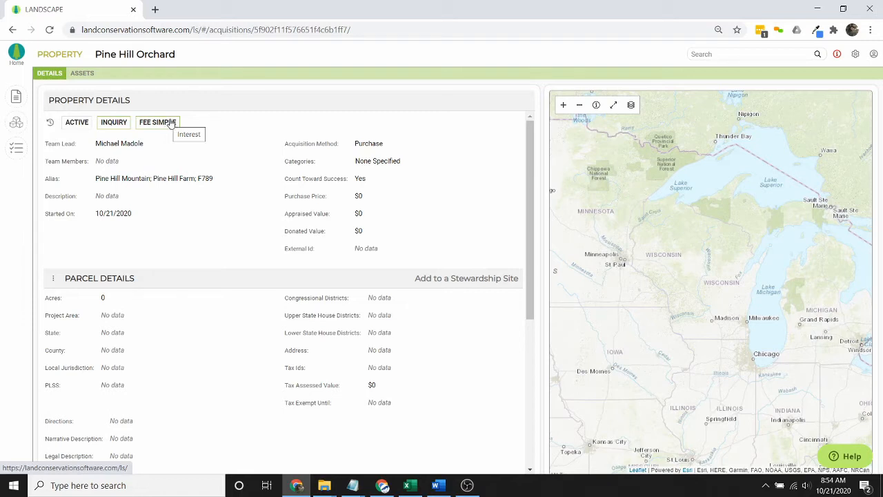
click(81, 122)
click(84, 167)
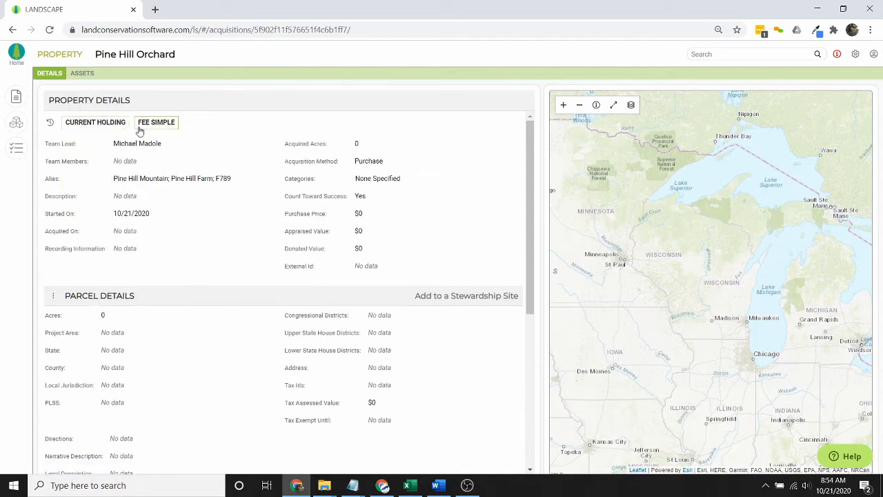
- Change the interest type from Fee Simple to Easement
click(142, 124)
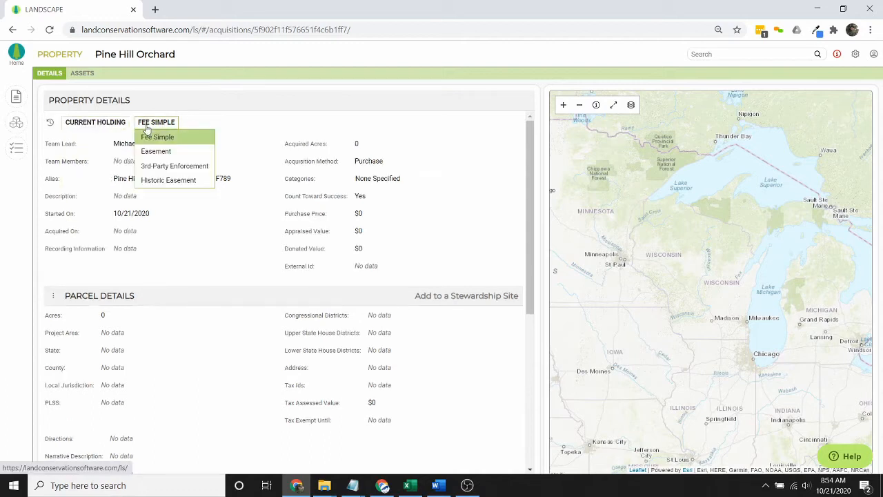
click(181, 155)
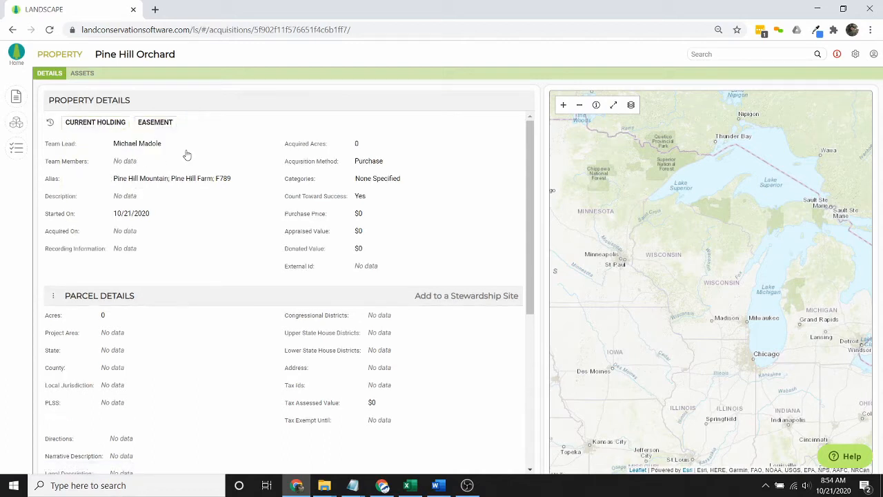
click(154, 121)
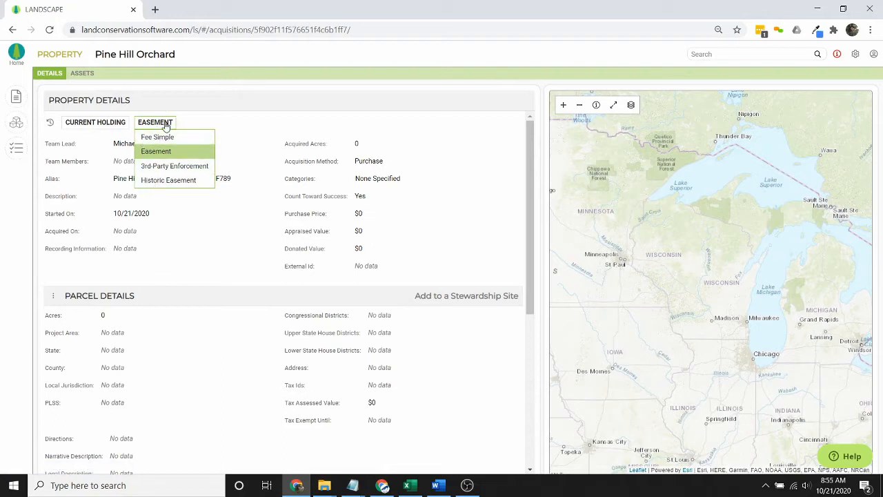
click(164, 124)
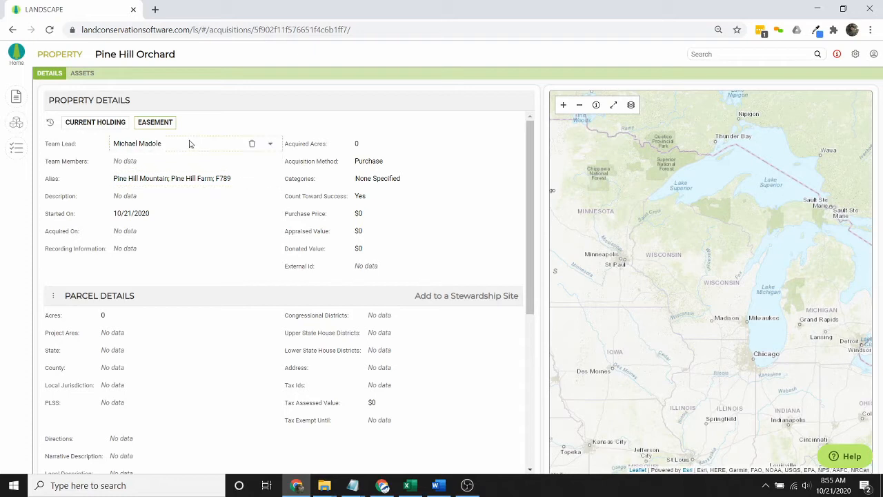
- Enter the description 'An orchard on the top of a hill' and Acquired On 10/20/2020
click(174, 193)
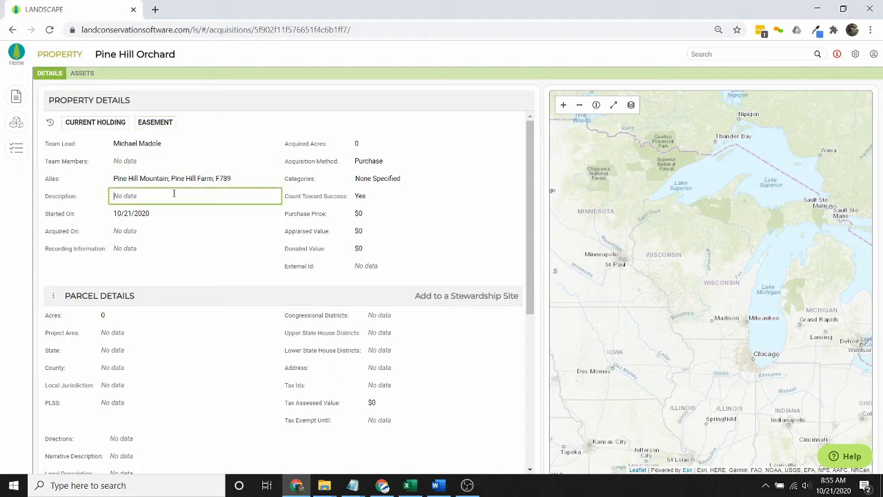
text(An orchard on the top of a hill)
click(144, 233)
text(10/21/)
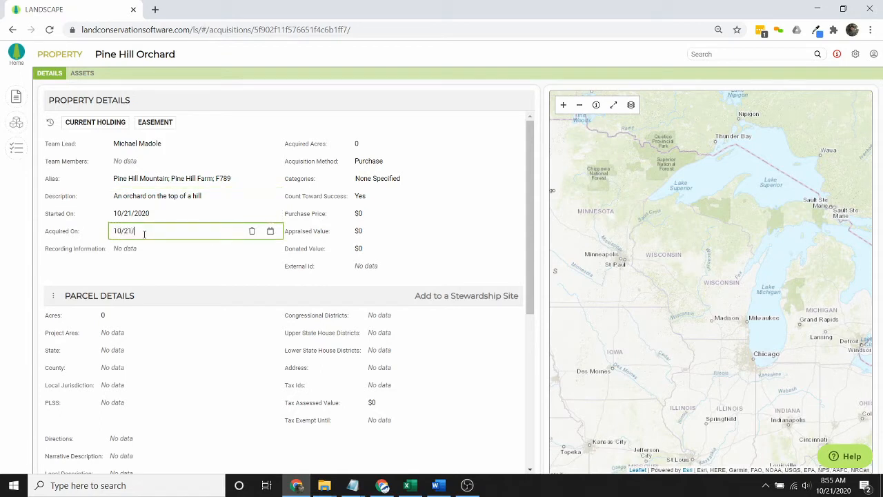
text(1020)
key(Delete)
text(0)
- Set Started On to 10/21/2019 and recording information to 'Bk 8943021 Pg. 3201'
click(159, 213)
key(BackSpace)
key(BackSpace)
text(19)
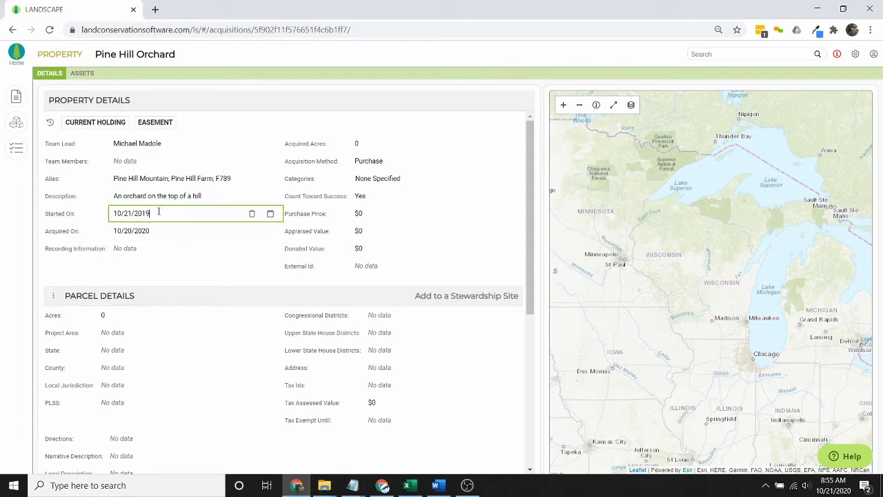
click(154, 252)
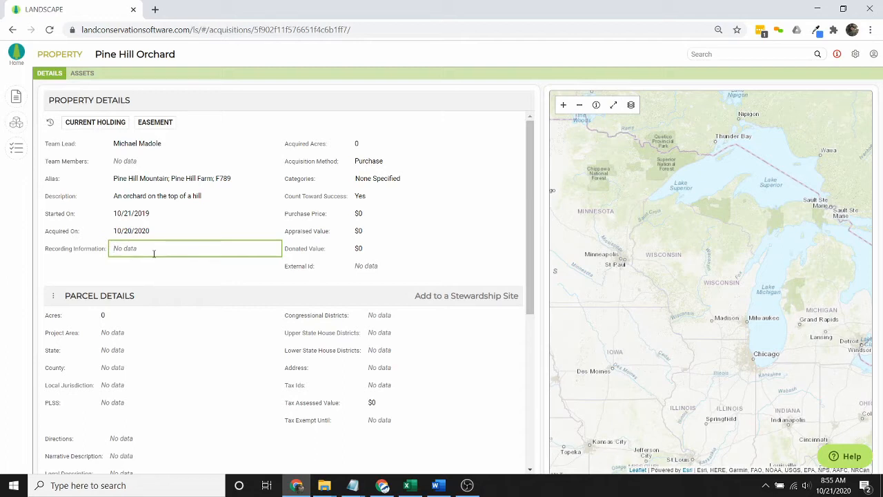
text(Bkj)
text( 8943021 Pg. 3201)
- Set Acquired Acres to 178 and categories to Working Farm and Public Park or Natural Area
click(405, 143)
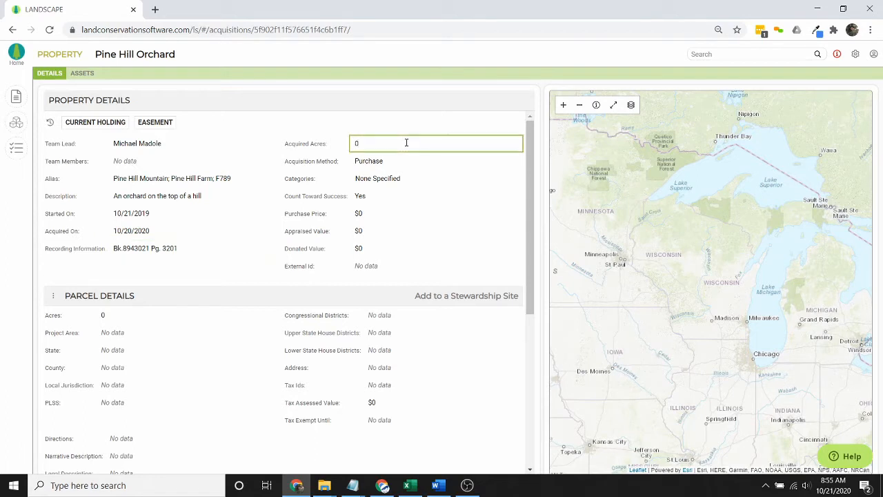
text(178)
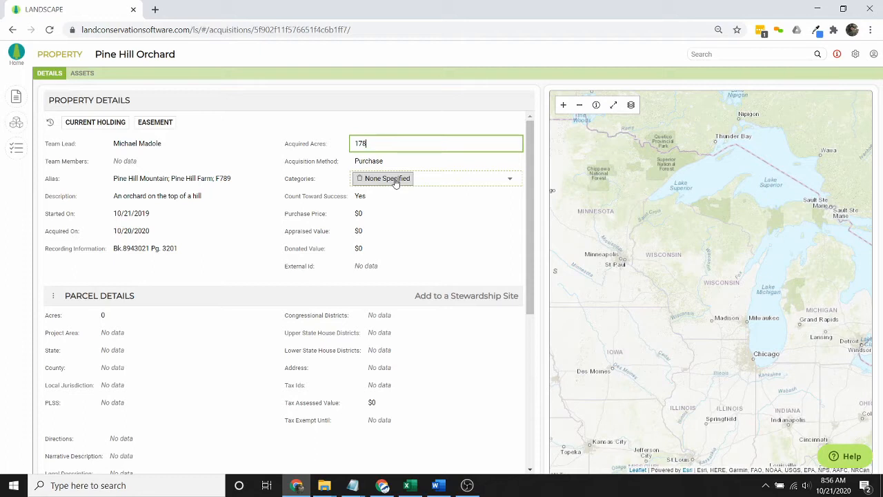
click(433, 184)
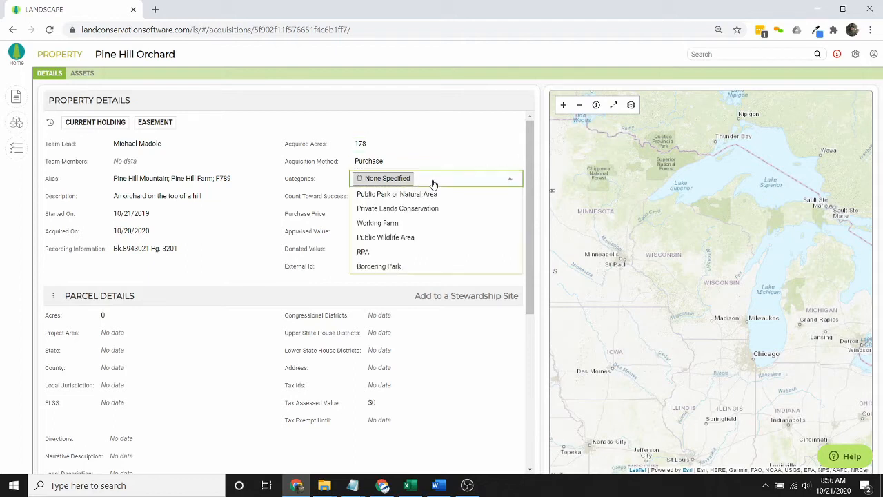
click(402, 223)
click(359, 178)
click(468, 276)
click(457, 186)
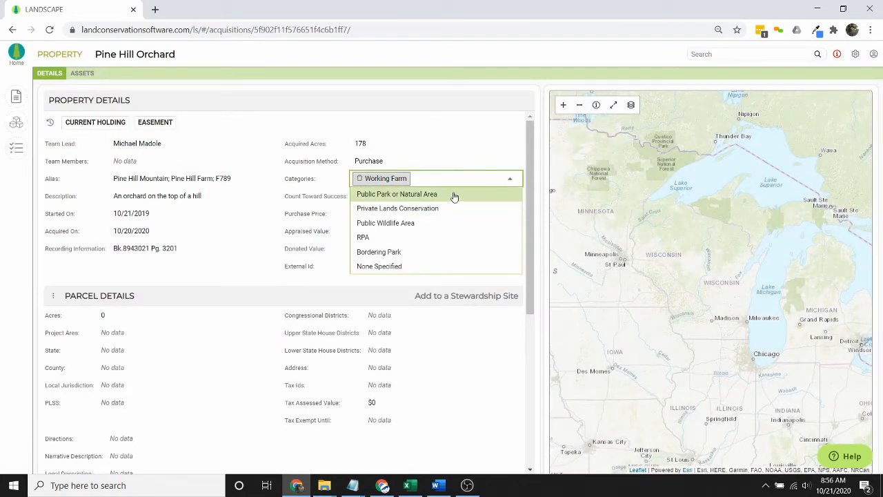
click(414, 194)
click(316, 200)
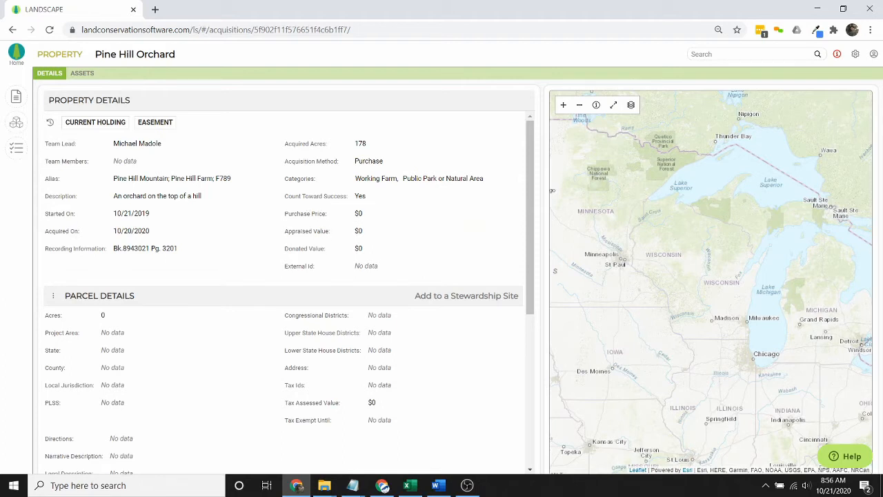
click(417, 180)
click(410, 204)
- Set the property's External Id to F789
key(alt+Tab)
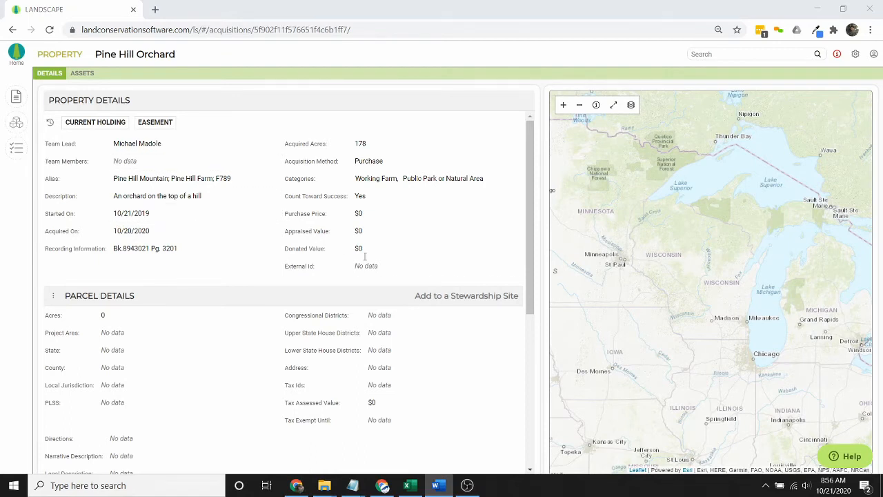
click(405, 260)
click(404, 262)
text(F789)
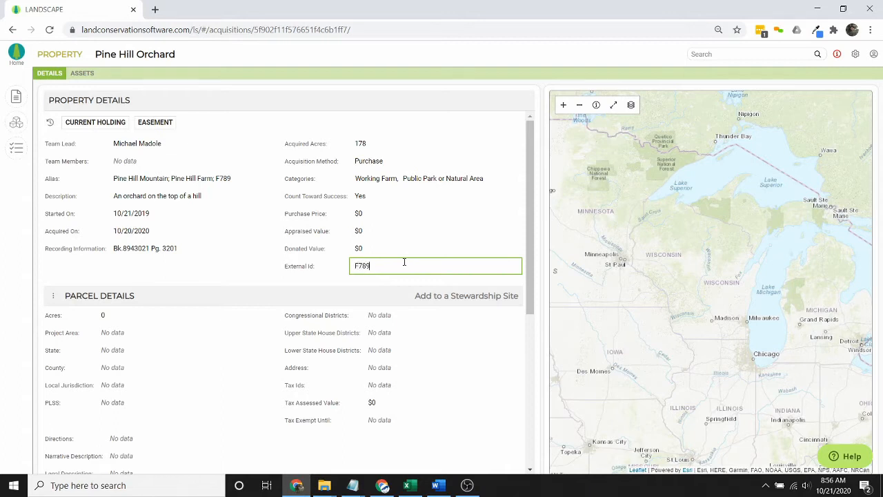
click(299, 270)
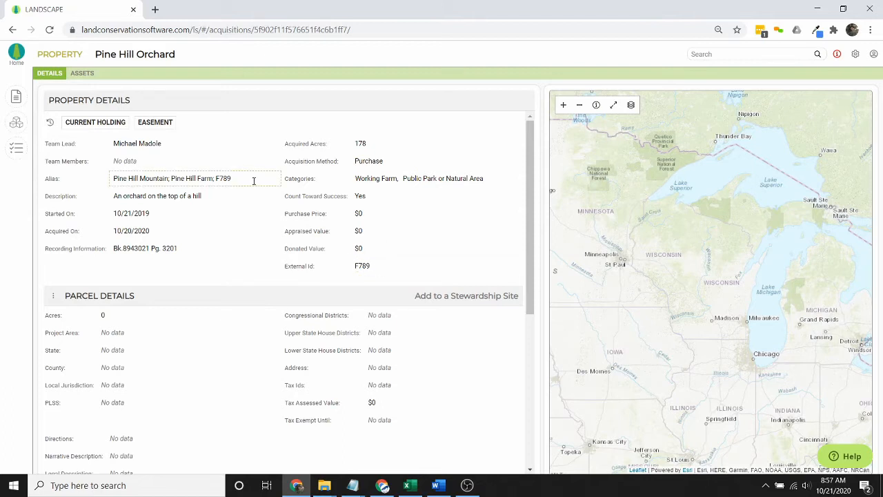
scroll(243, 330, down, 1)
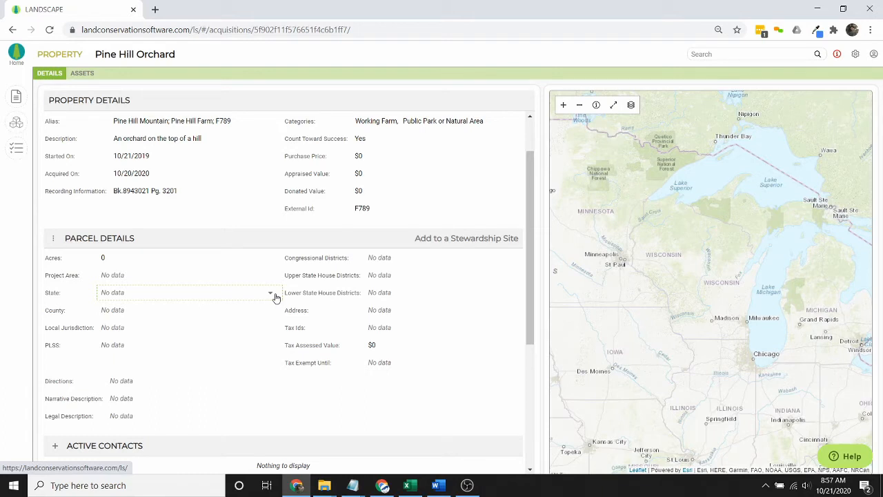
scroll(276, 297, down, 1)
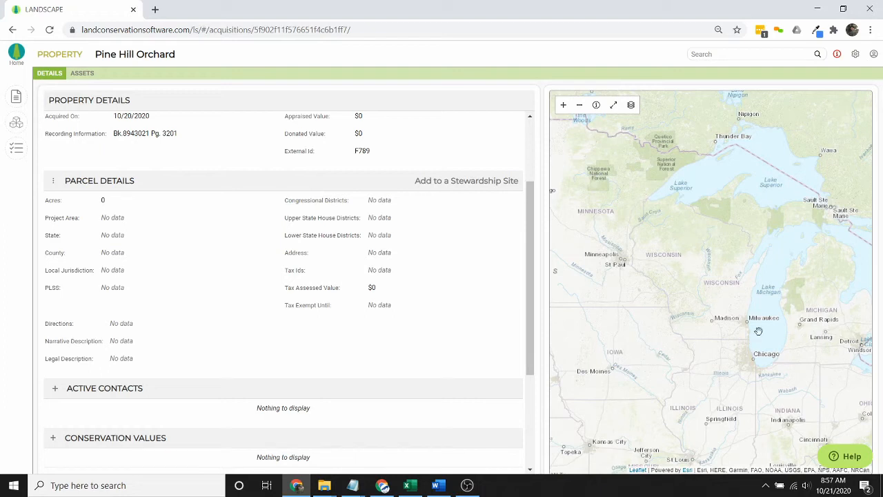
- Pan and zoom the map to the orchard land near Tekoa Rd, Massachusetts, then show the map layers
drag(734, 306, 634, 256)
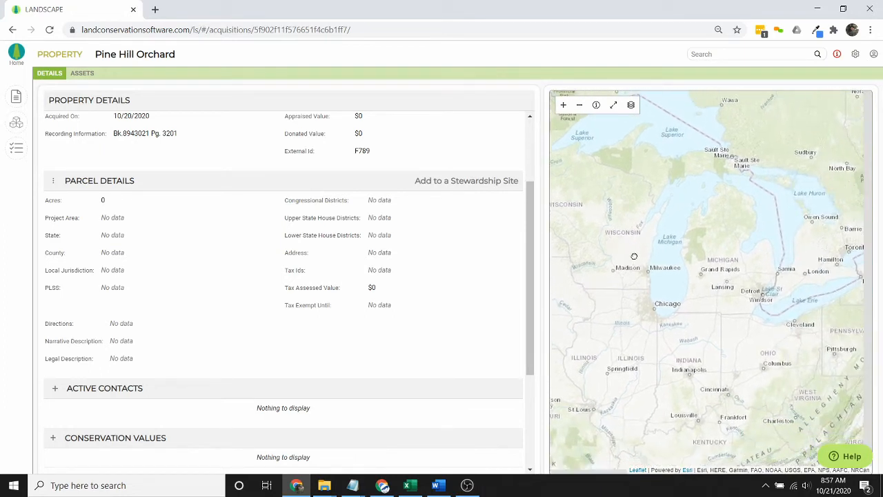
drag(776, 337, 621, 302)
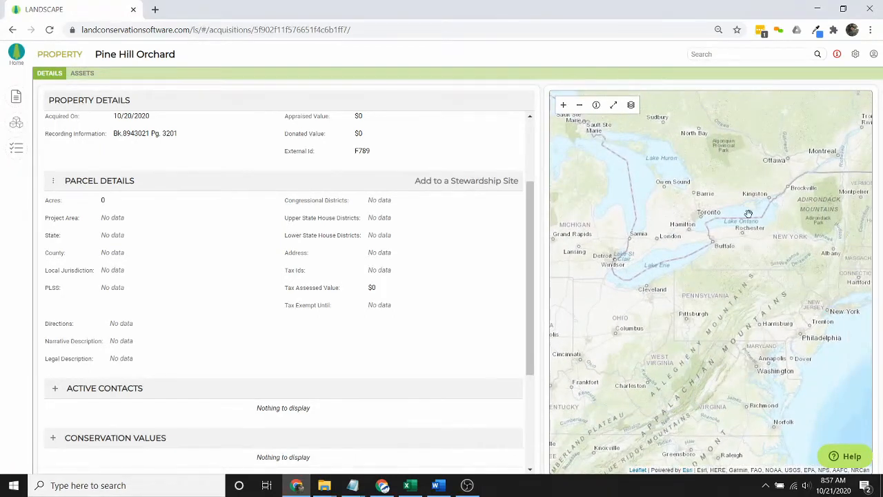
drag(728, 256, 674, 251)
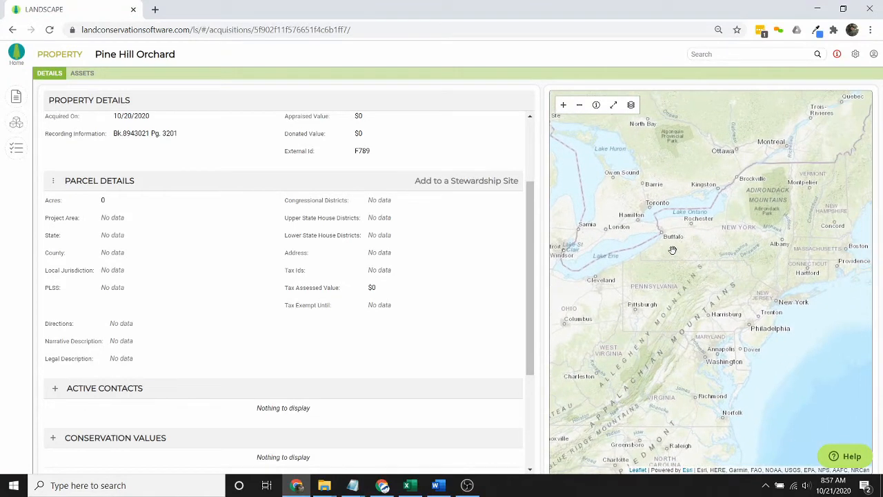
scroll(807, 259, up, 6)
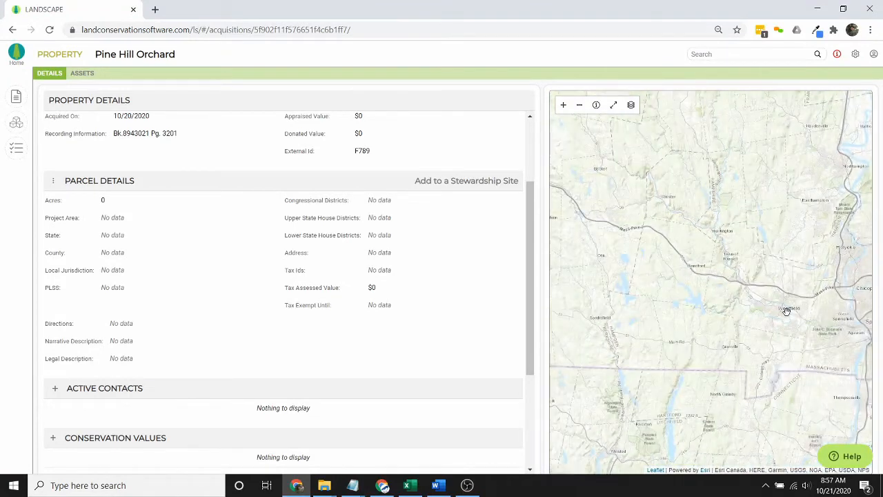
scroll(701, 176, up, 2)
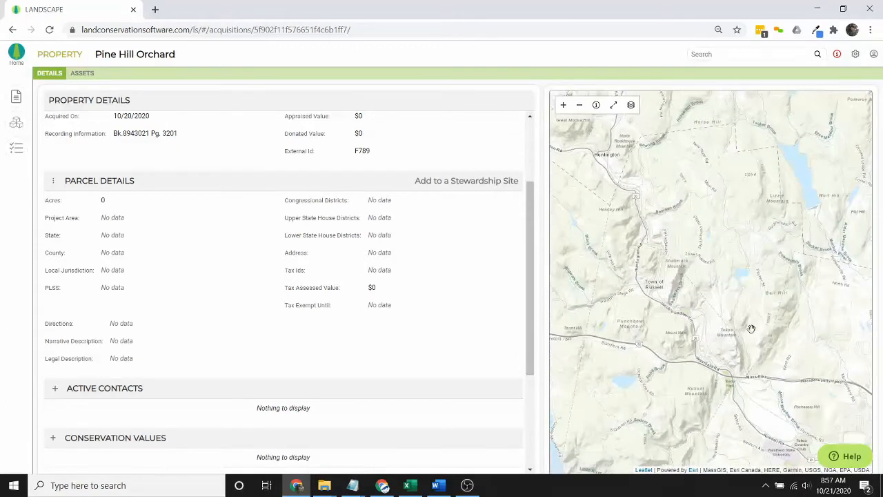
scroll(746, 285, up, 1)
drag(706, 228, 756, 359)
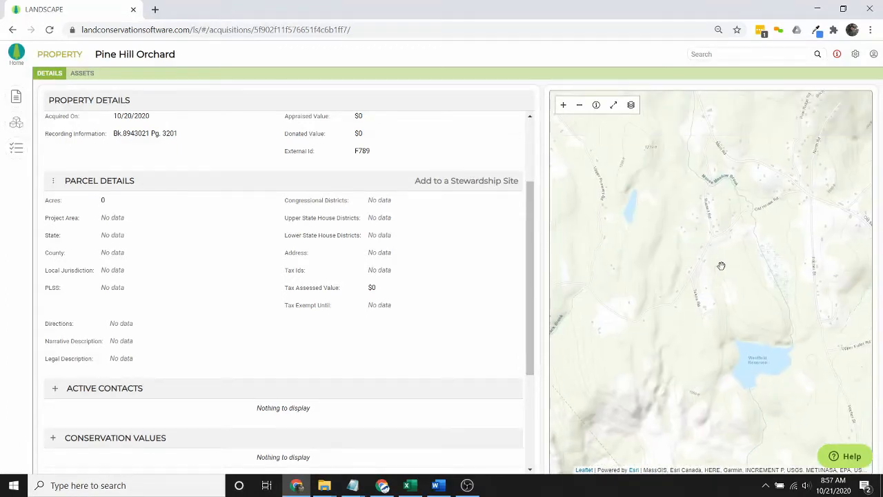
scroll(720, 263, up, 1)
mouse_move(722, 264)
mouse_down()
mouse_move(720, 279)
mouse_move(720, 272)
mouse_up()
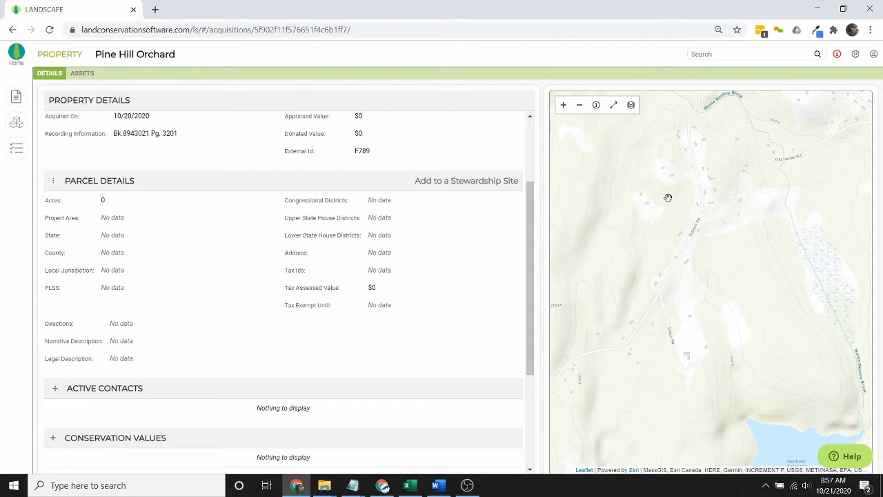
click(630, 105)
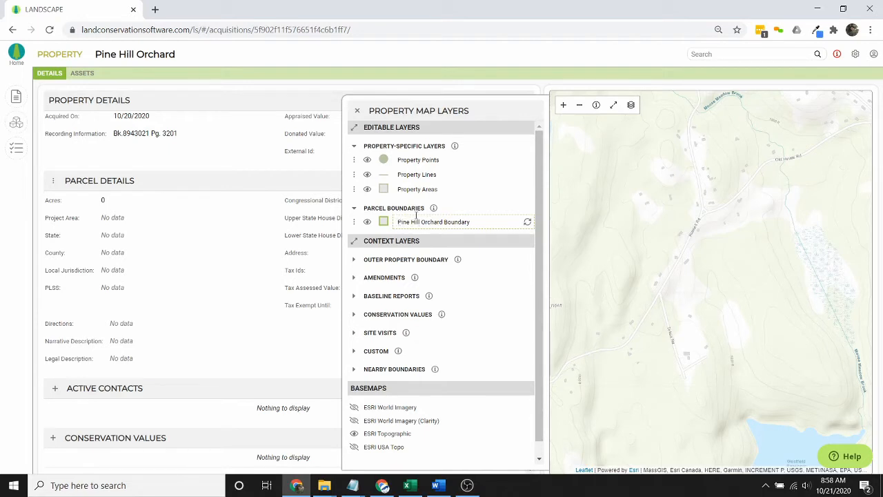
- Put the Pine Hill Orchard Boundary layer into edit mode and bring up Import Geography
click(354, 223)
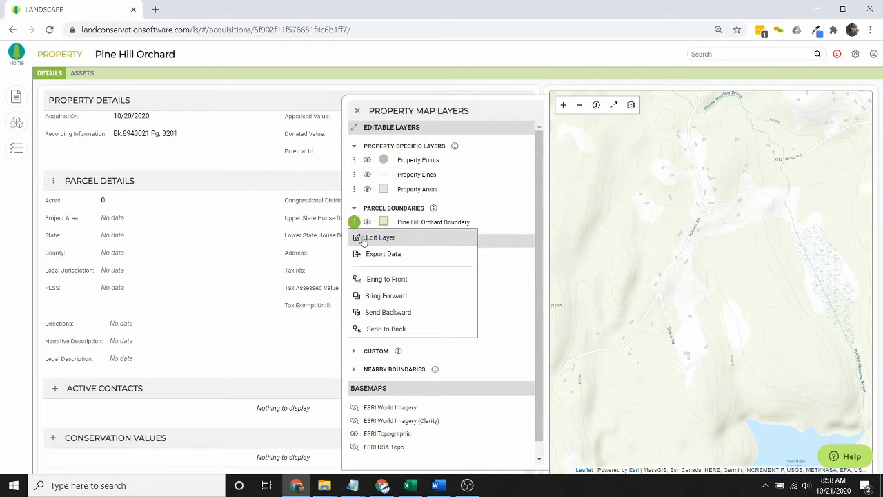
click(364, 238)
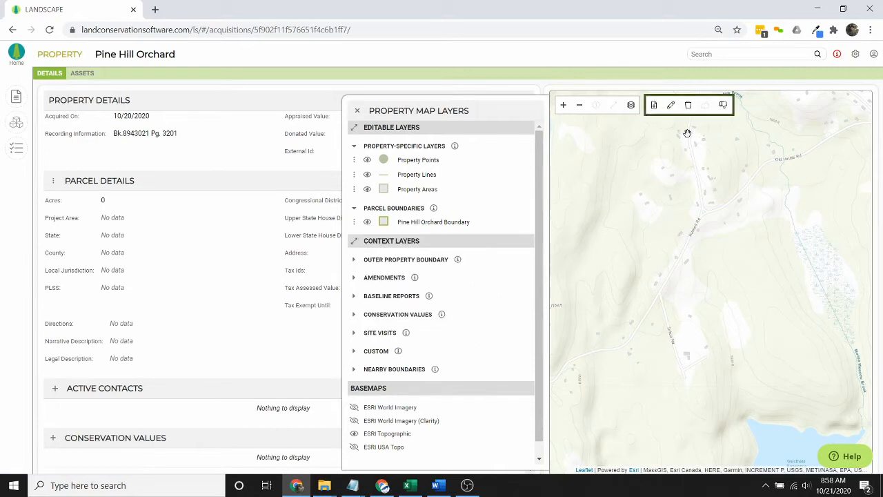
click(654, 106)
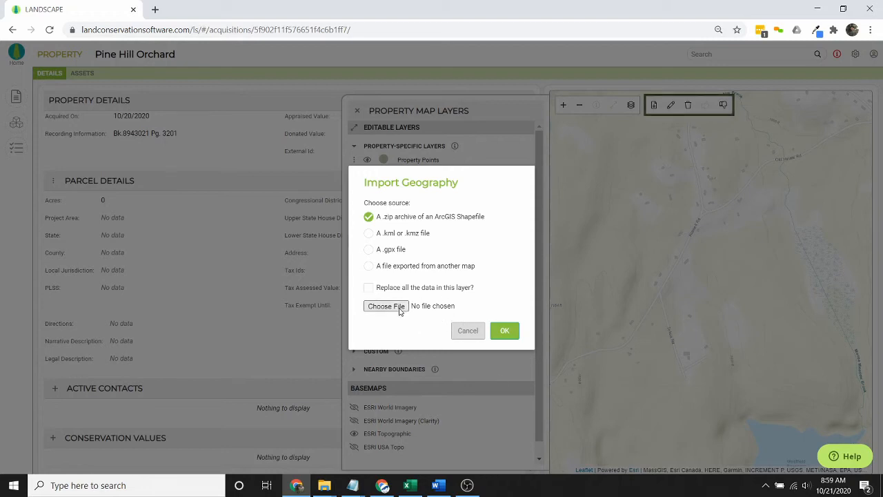
- Cancel the Import Geography dialog without choosing a file
click(474, 338)
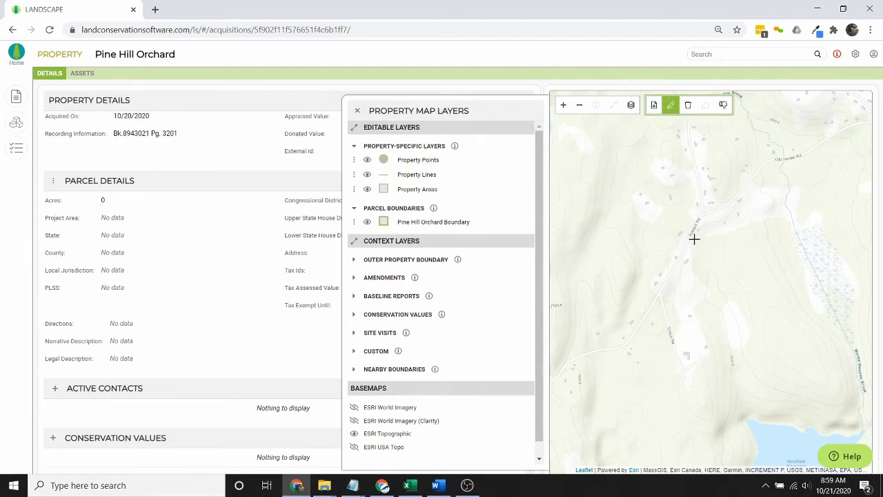
- Trace the parcel outline from the road's northern corner down to the reservoir and up the eastern brook
click(694, 238)
click(673, 279)
click(721, 341)
click(733, 412)
click(795, 423)
click(819, 420)
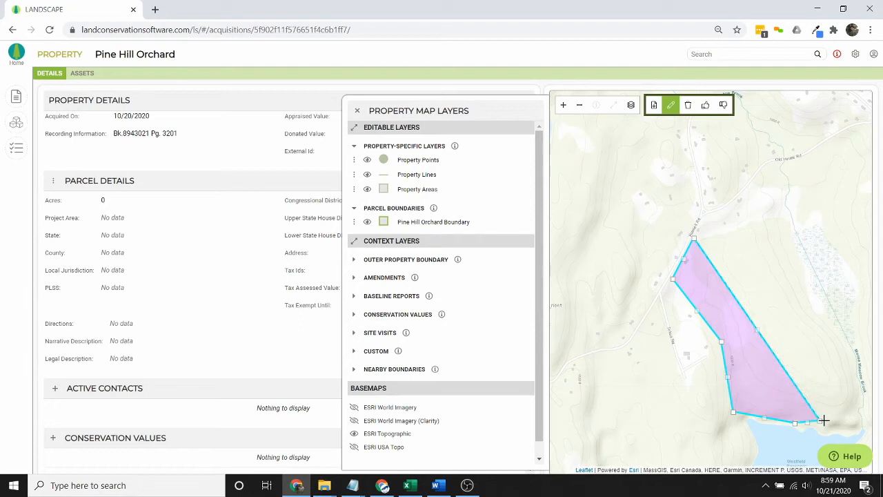
click(861, 434)
click(857, 401)
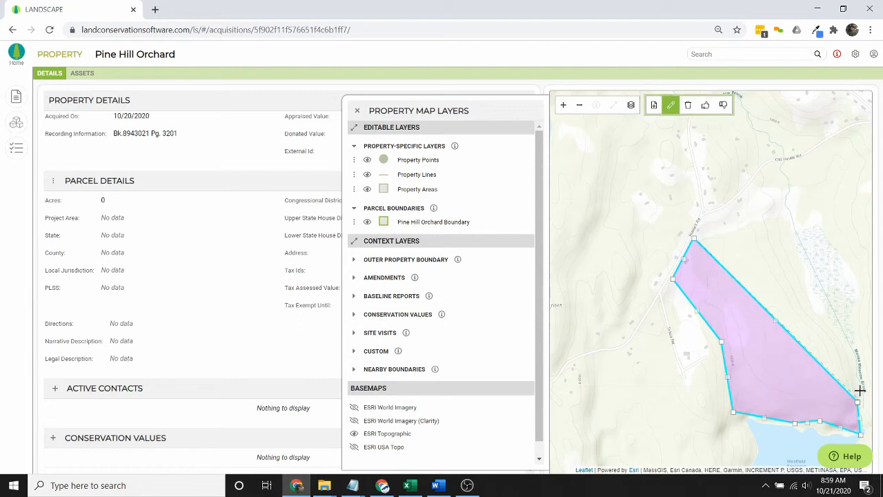
click(853, 351)
click(824, 300)
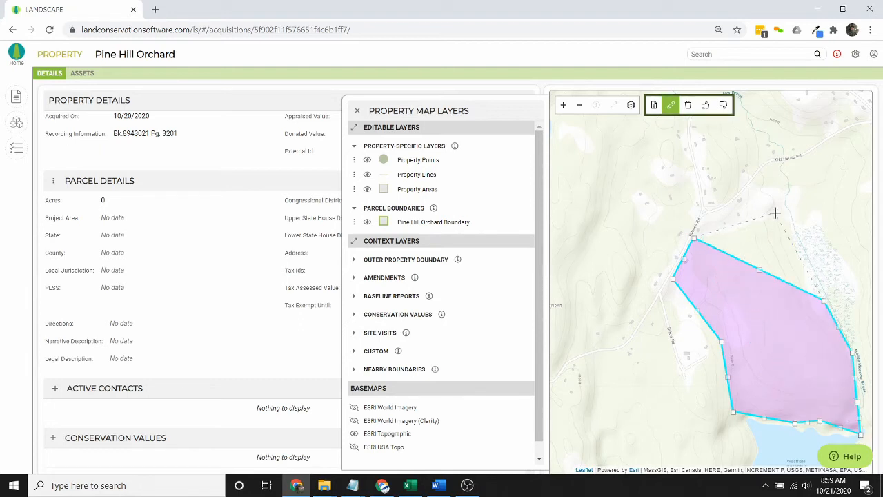
click(784, 212)
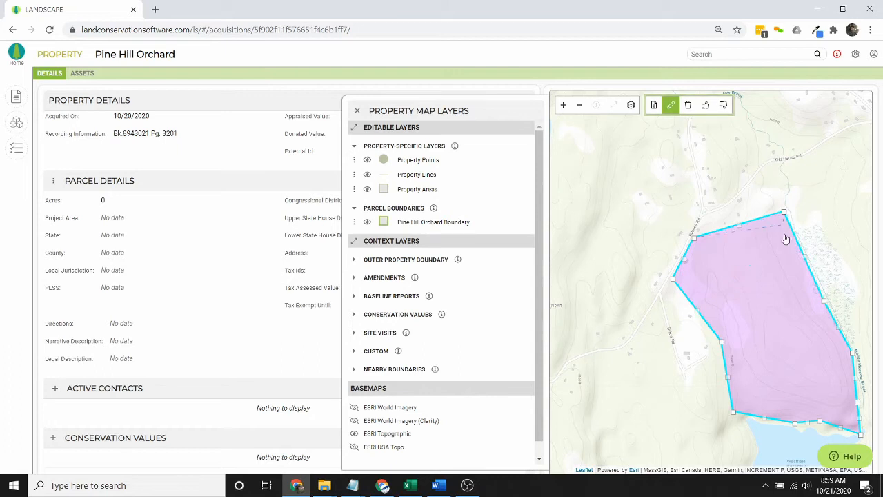
- Save the drawn boundary polygon and close the map layers panel
click(705, 105)
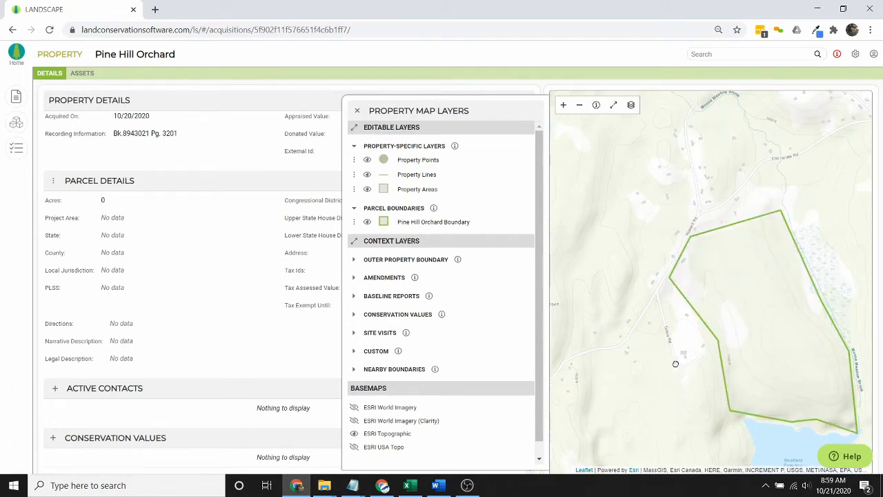
drag(688, 369, 653, 349)
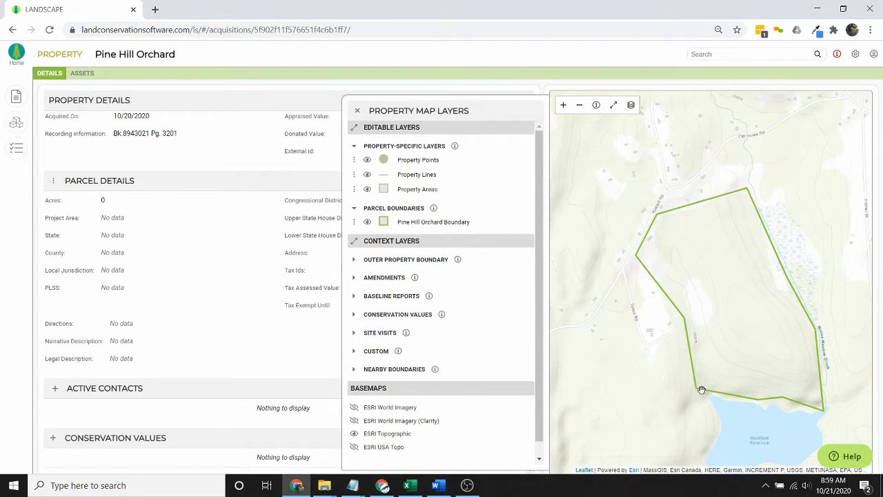
click(357, 110)
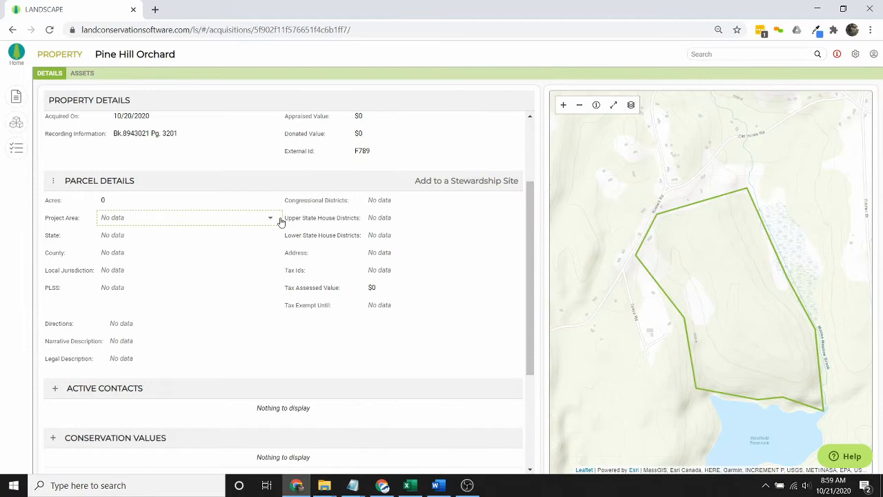
- Replace all parcel location fields with map data: 143.08 acres, Town of Montgomery, Hampden County, Massachusetts
click(54, 182)
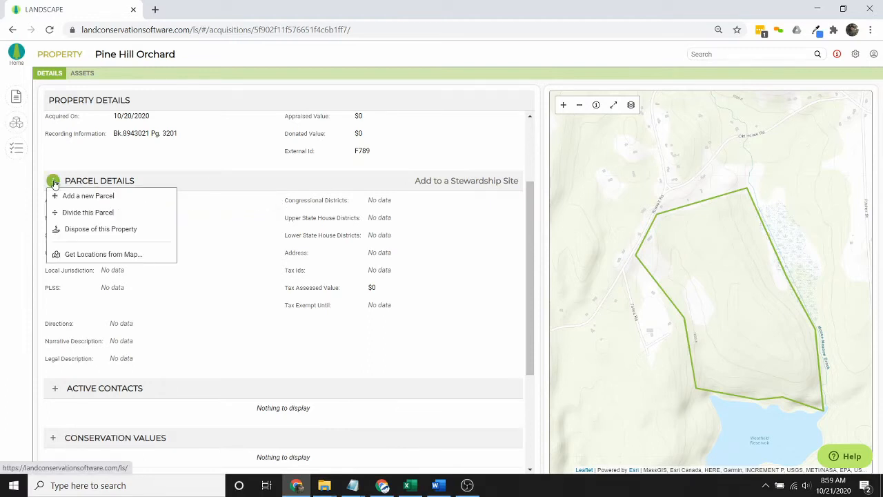
click(72, 259)
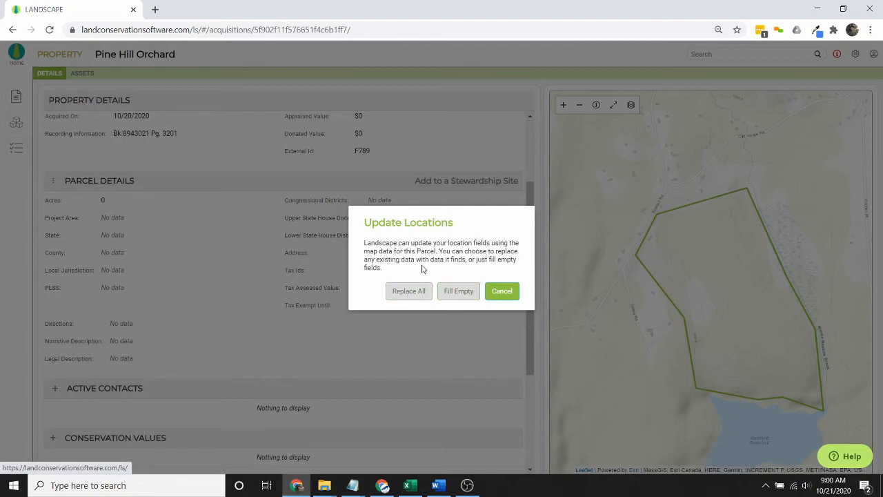
click(409, 290)
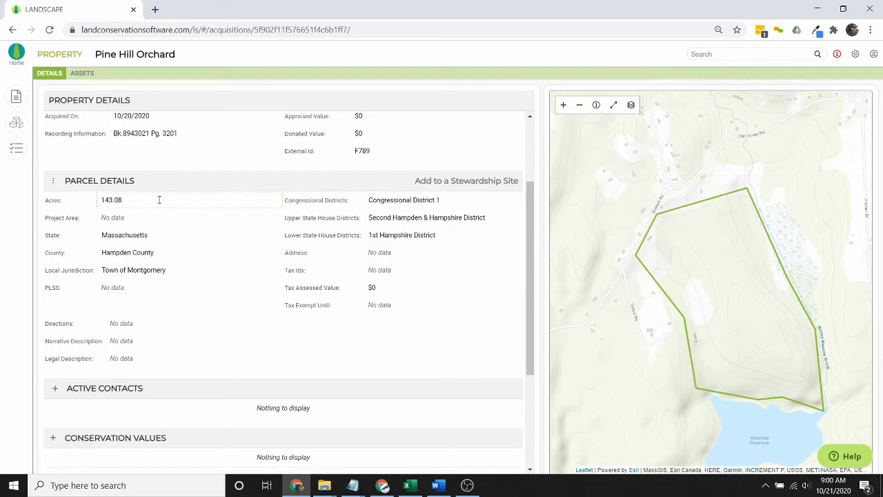
scroll(249, 199, up, 2)
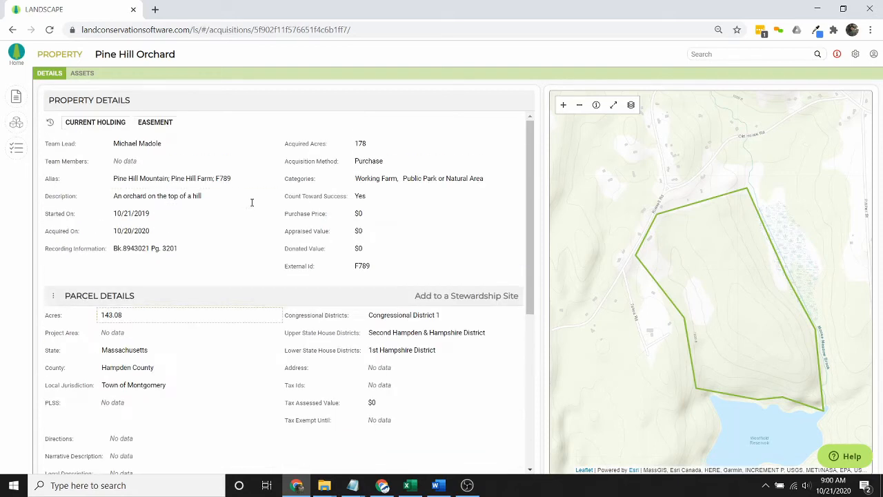
- Set the parcel's Acquired Acres to 143
click(380, 145)
text(143)
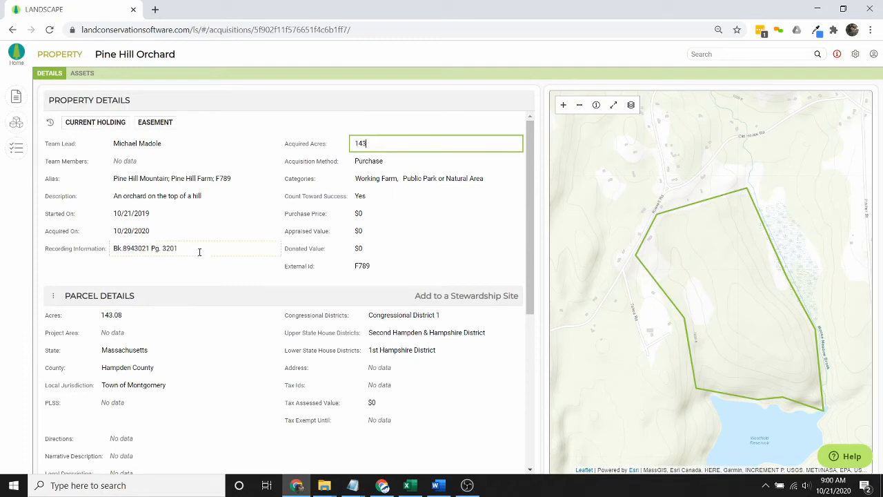
click(218, 302)
scroll(218, 302, down, 1)
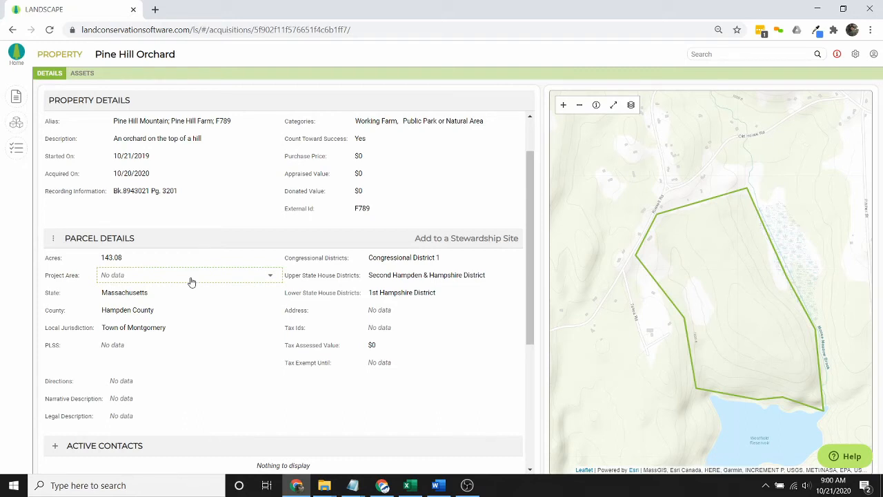
- Set Project Area to Berkshire Highlands and Hilltown Priority Landscape
click(192, 282)
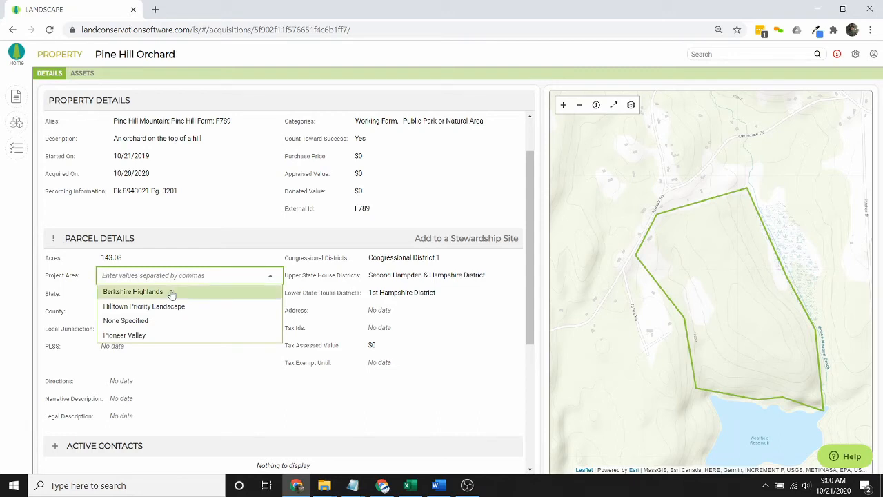
click(169, 292)
click(195, 278)
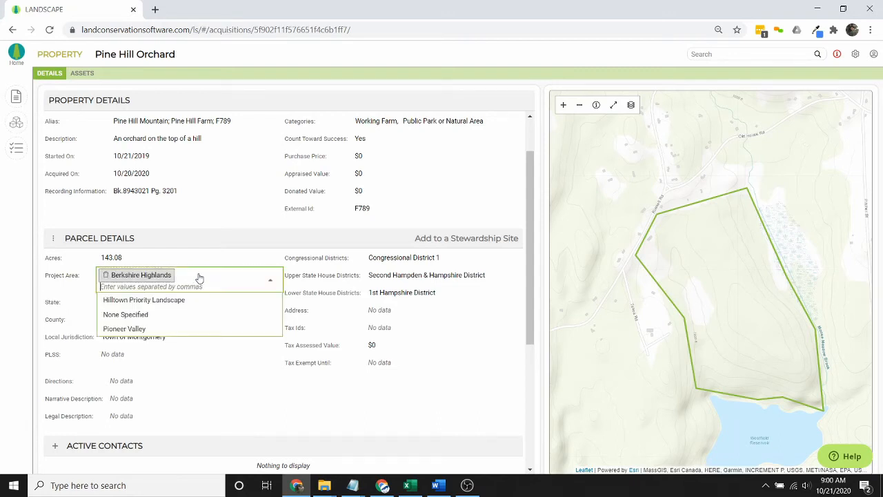
click(200, 302)
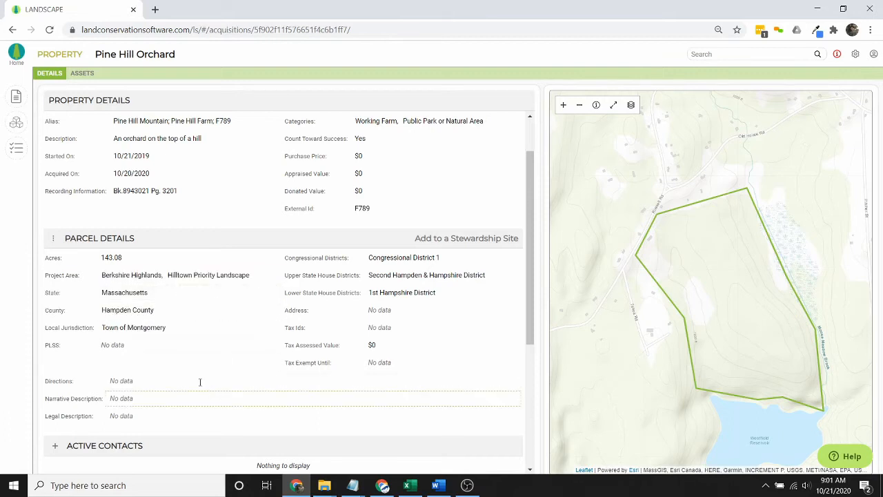
- Pass the PLSS, Directions, Narrative and Legal Description fields, then enter the property's street address
click(131, 346)
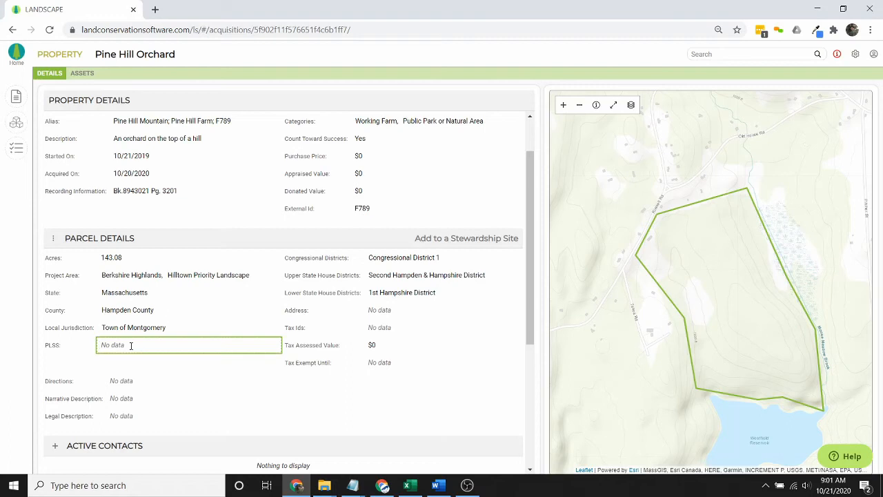
click(147, 387)
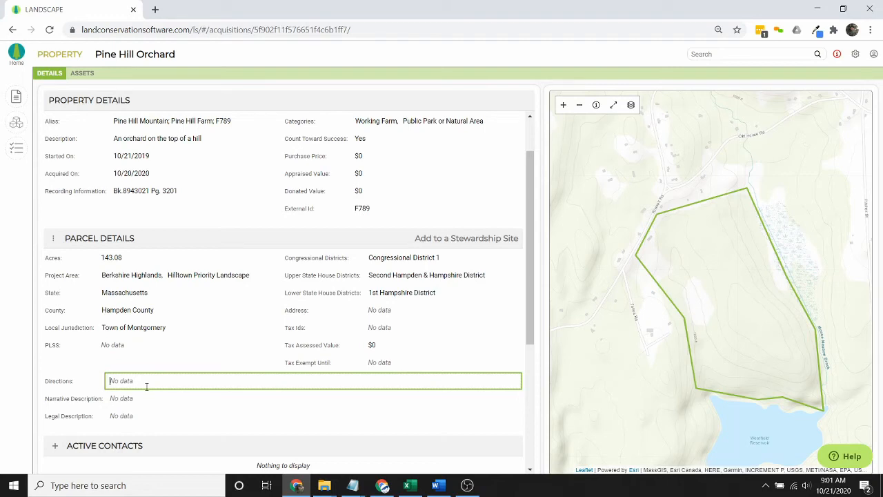
click(141, 402)
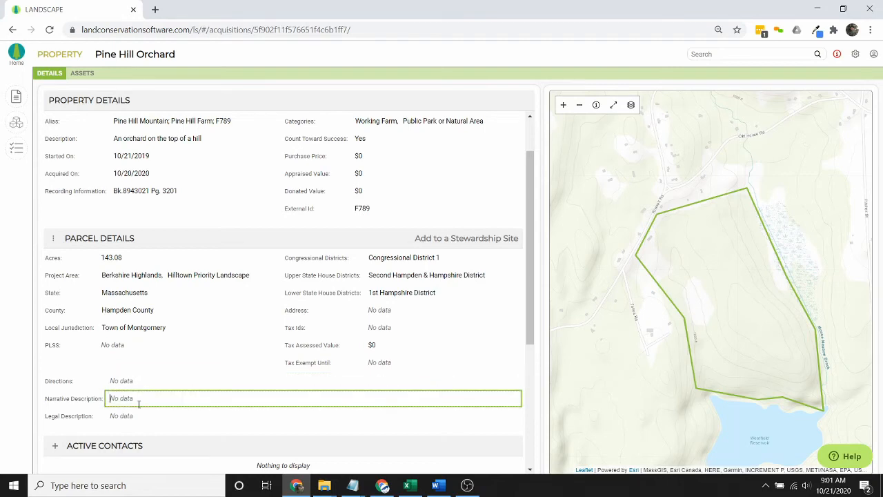
click(124, 418)
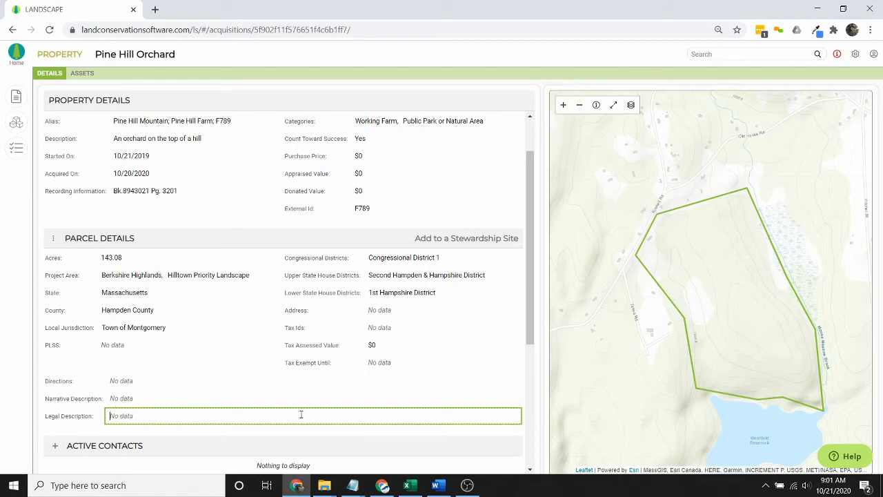
click(394, 310)
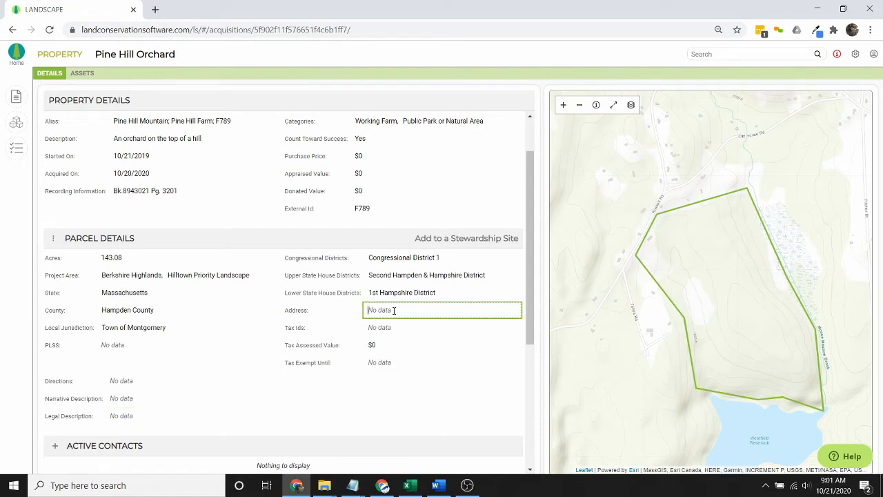
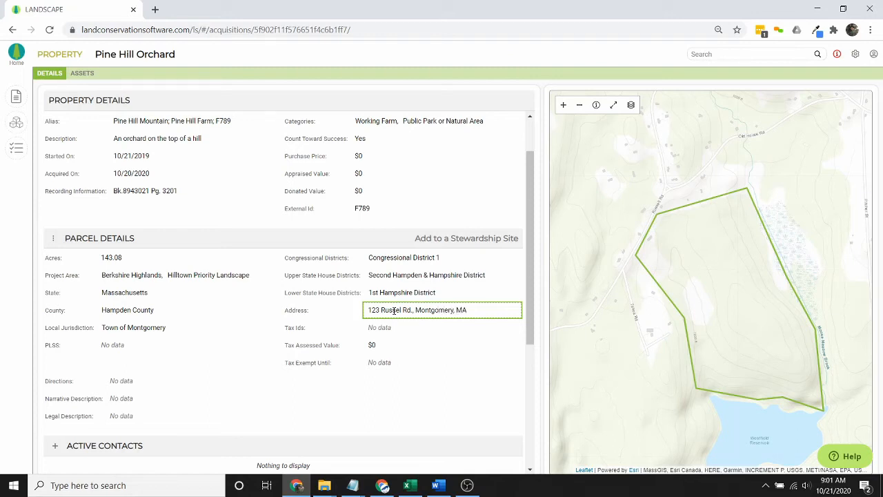
click(421, 329)
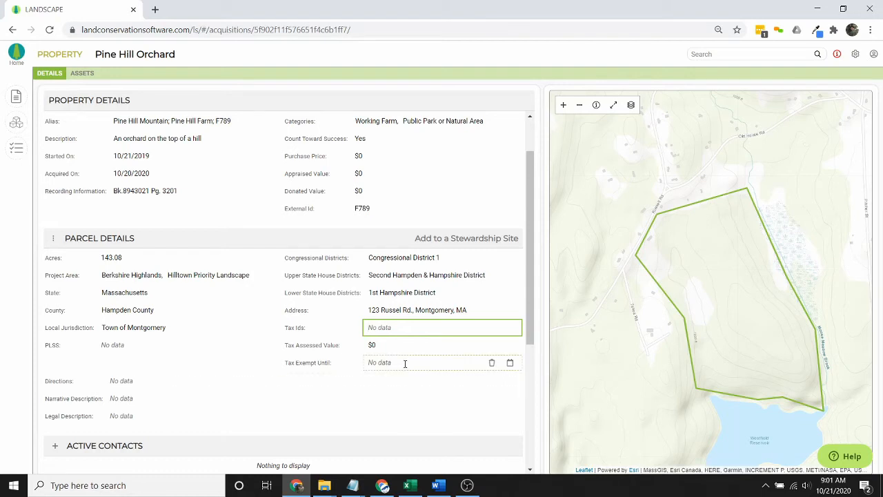
scroll(369, 320, down, 1)
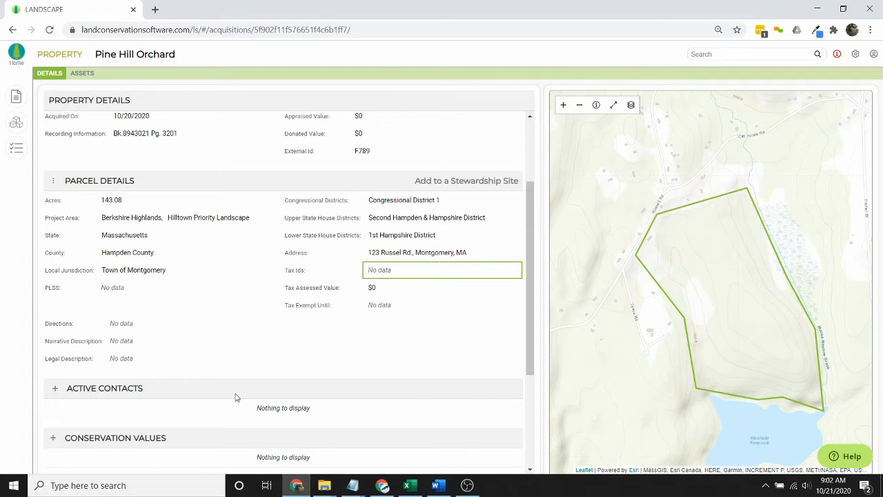
- Create a new active parcel contact tagged Landowner and Grantor, then visit End Date and notes fields
click(55, 389)
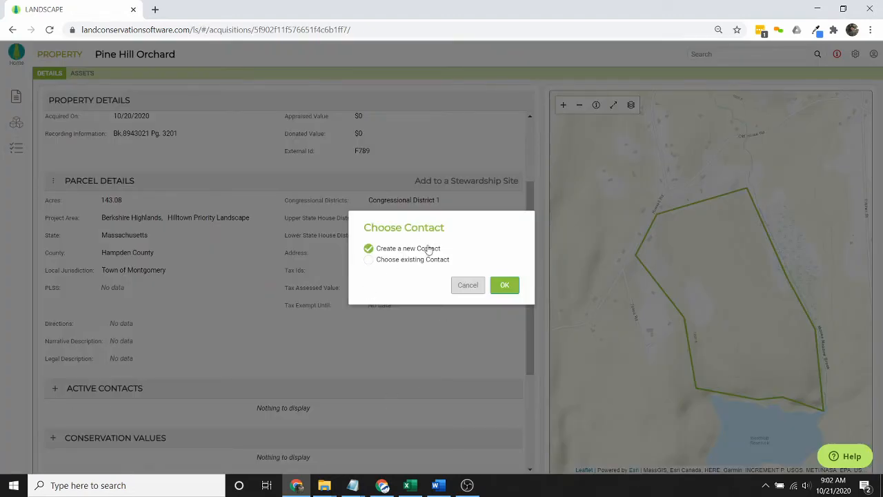
click(506, 285)
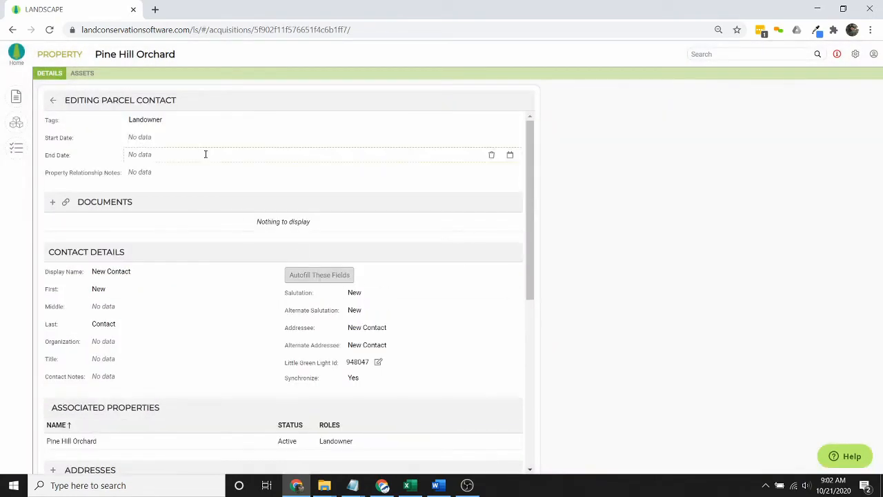
click(187, 122)
click(187, 163)
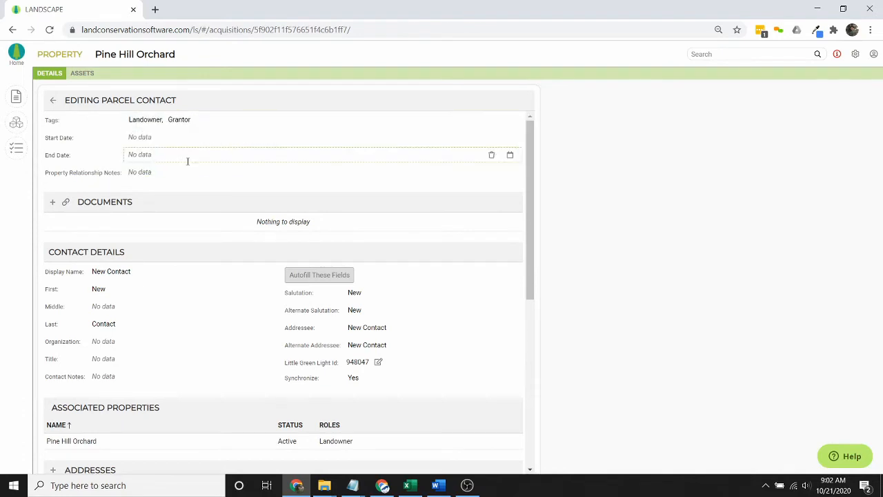
click(115, 125)
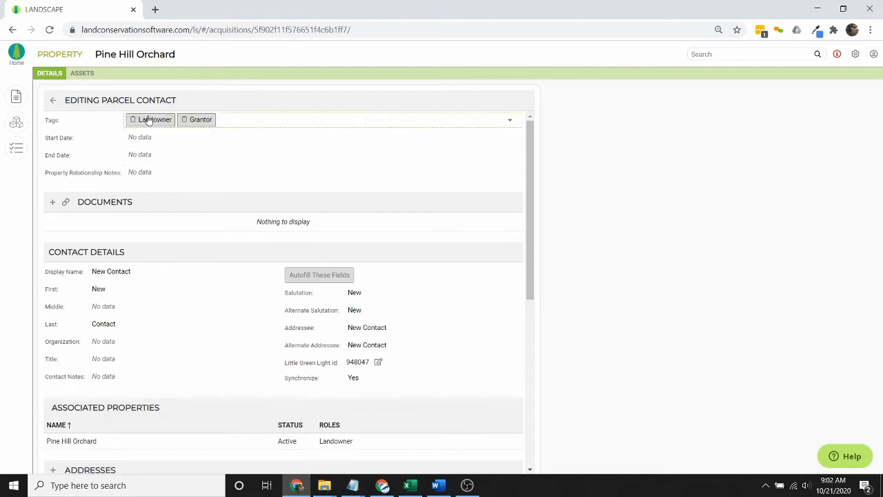
click(174, 155)
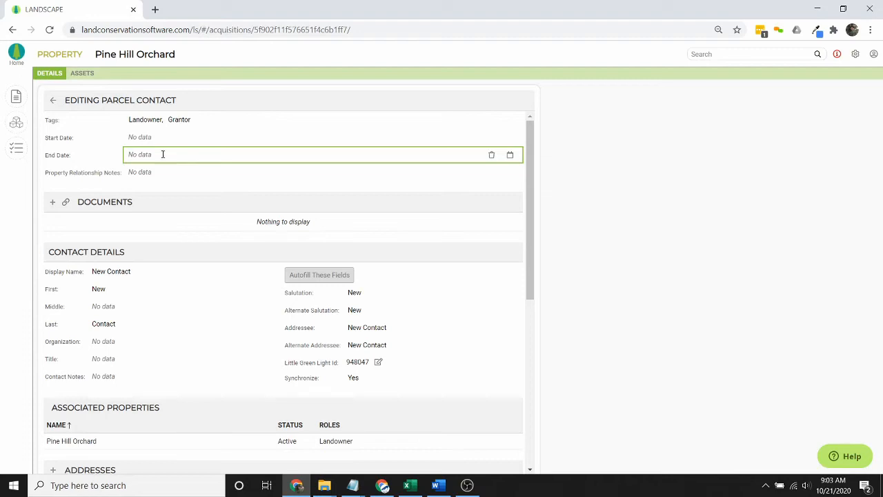
click(170, 171)
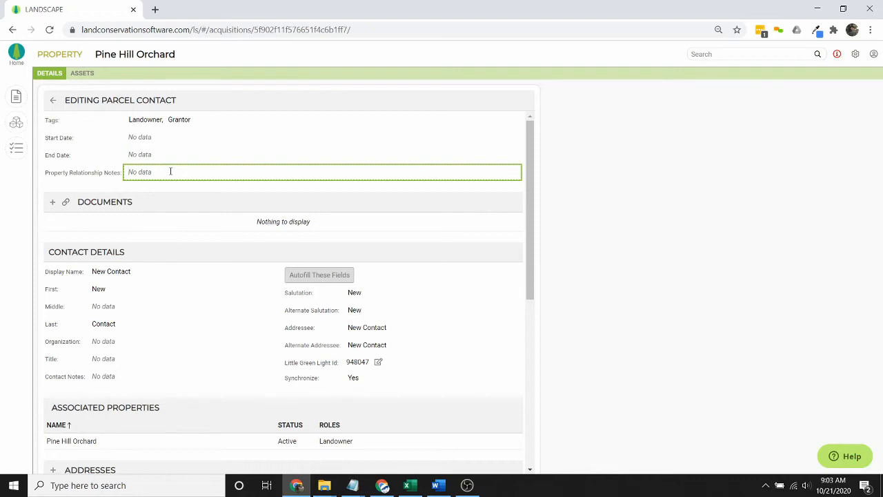
- Enter the contact's display name, first name and last name
click(185, 271)
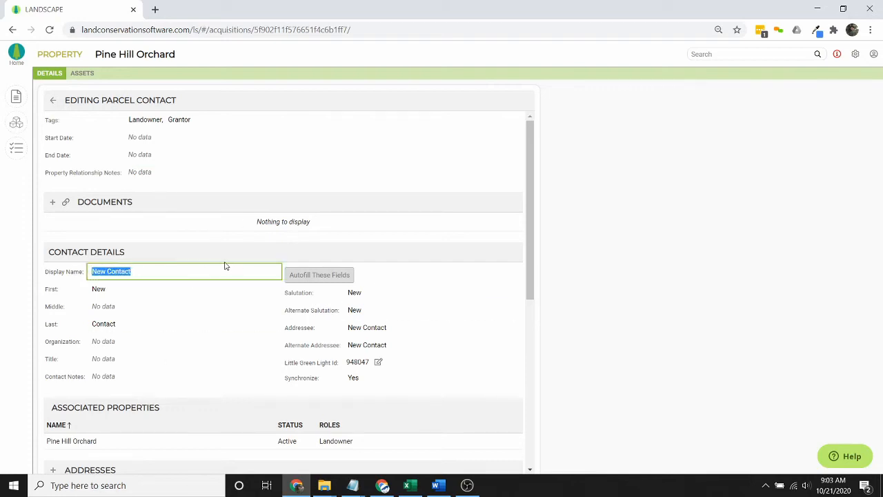
key(Tab)
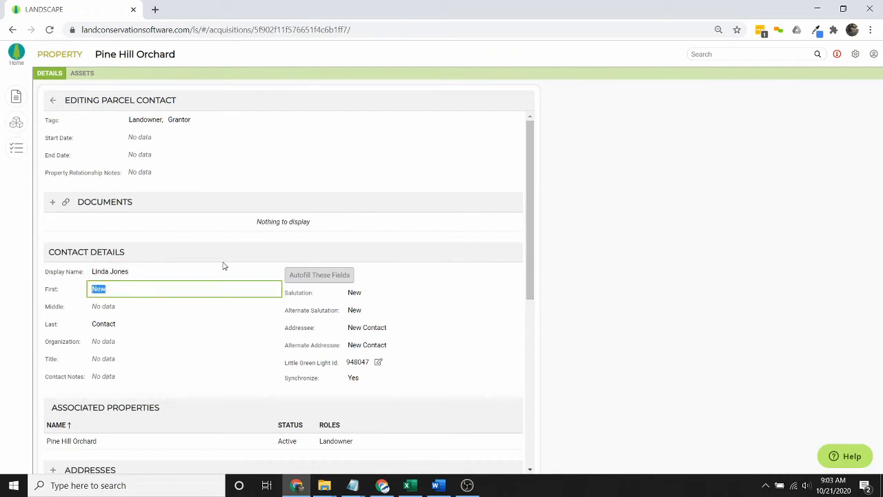
key(BackSpace)
text(Linda)
key(Tab)
text(J)
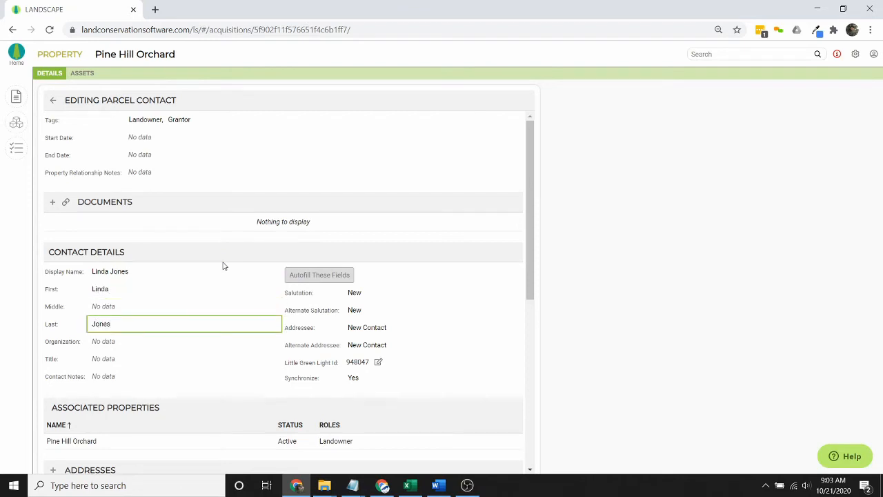
click(147, 345)
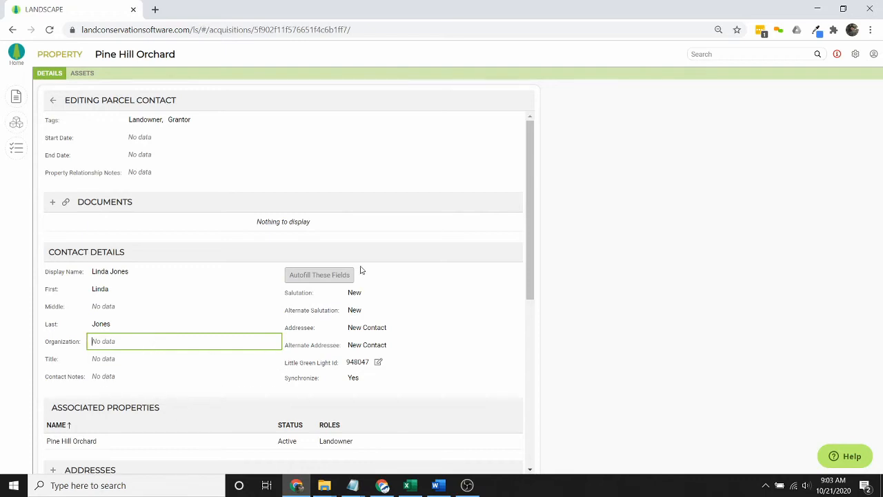
- Autofill the salutation and addressee fields from the contact's name
click(317, 275)
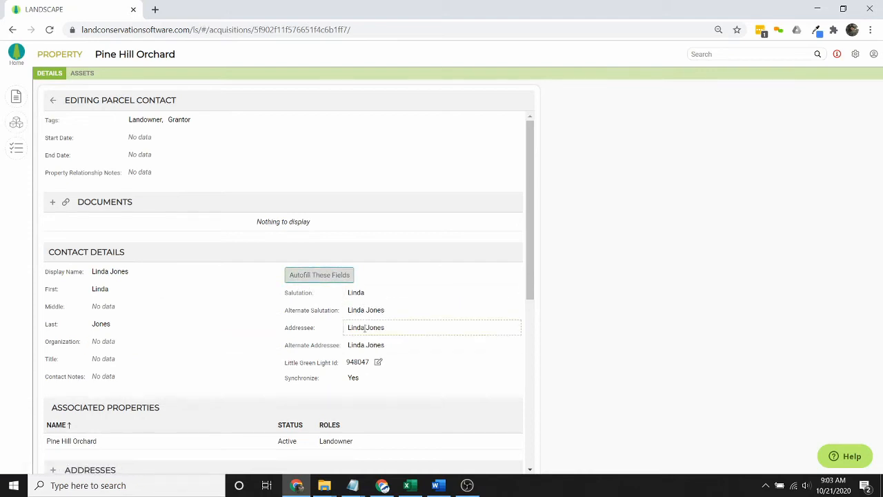
scroll(217, 354, down, 2)
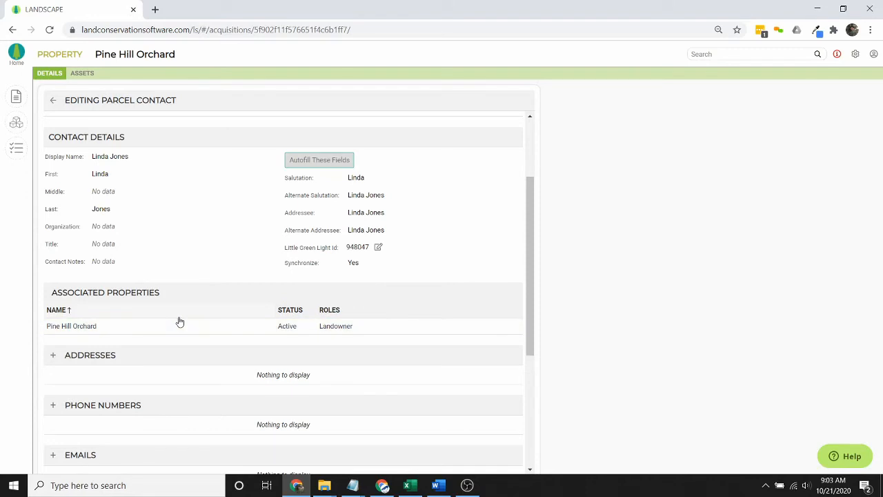
scroll(180, 323, down, 3)
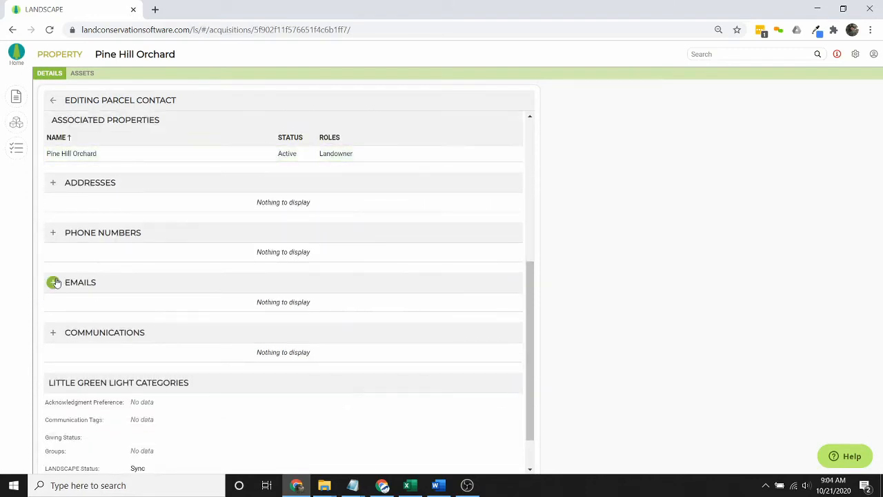
click(54, 283)
drag(178, 319, 125, 320)
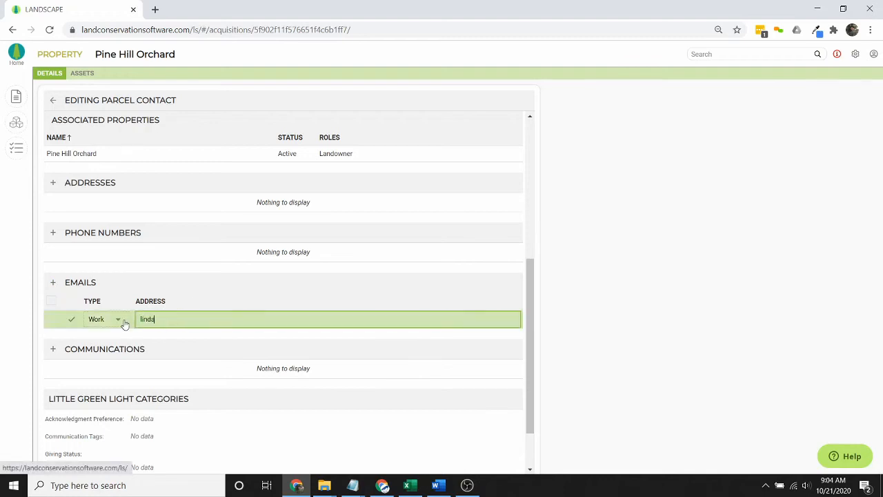
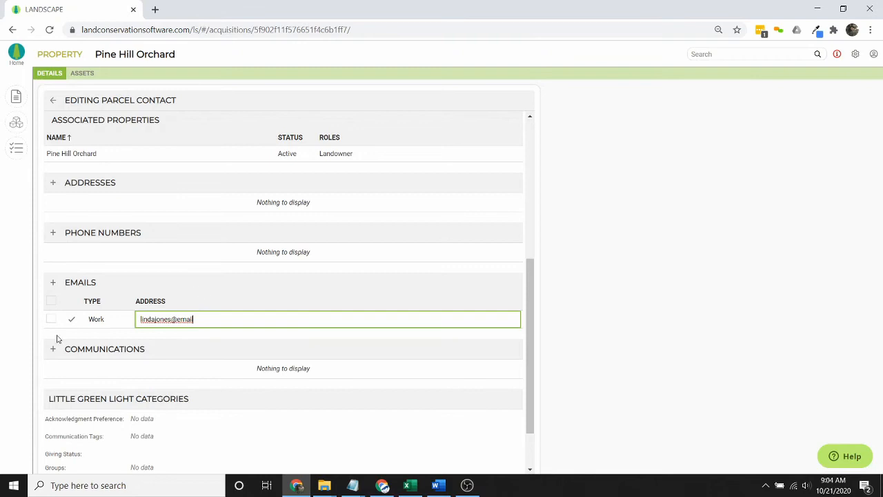
click(118, 320)
click(99, 347)
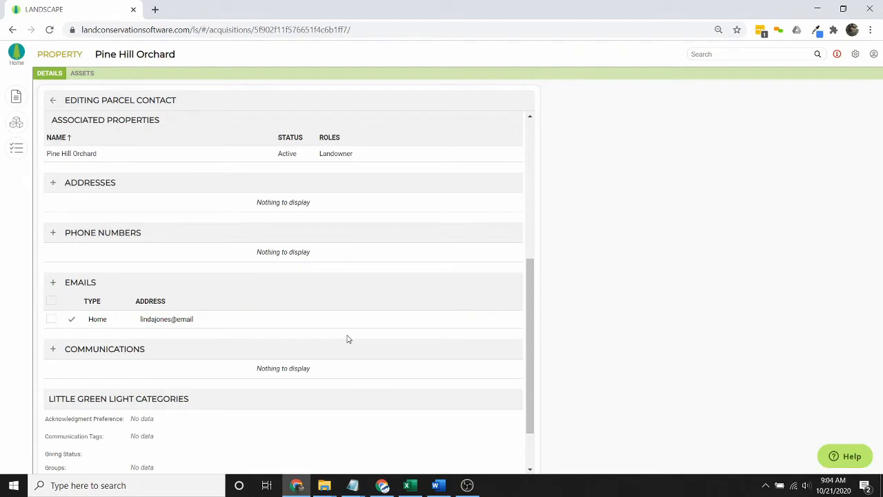
scroll(347, 339, up, 5)
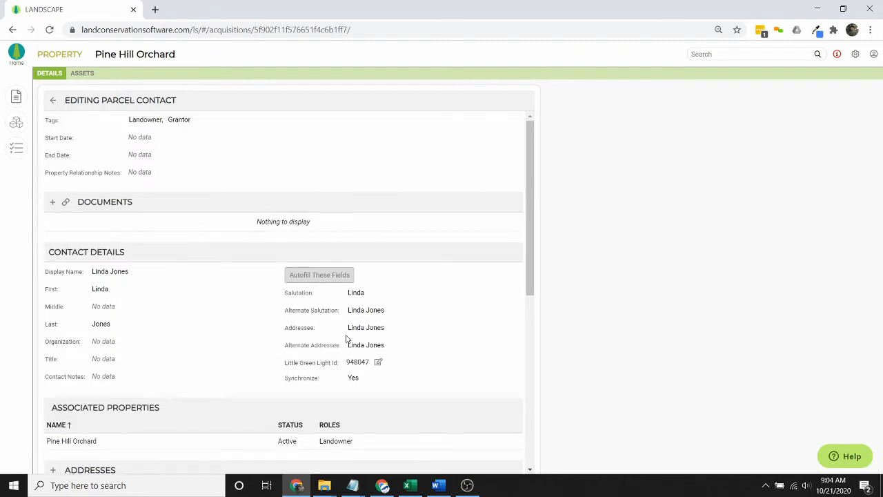
click(54, 101)
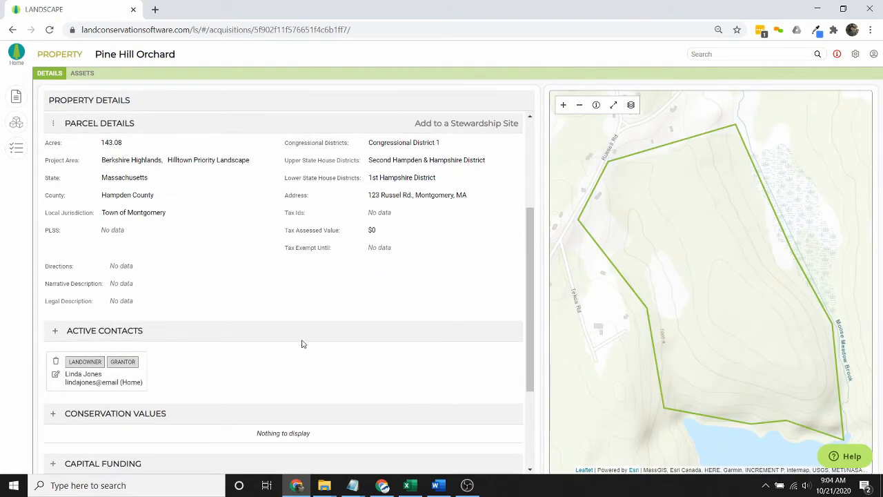
- Link the existing contact Leafy Greens Land Trust to the property as an active contact
click(55, 331)
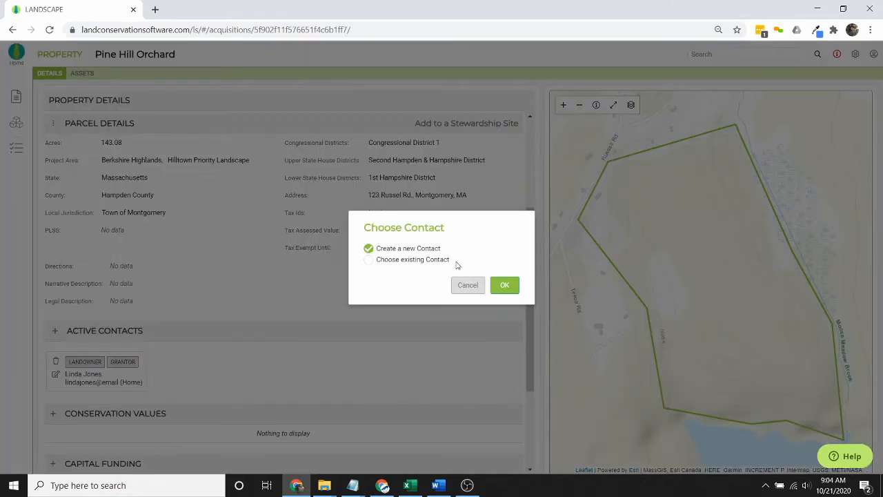
click(422, 260)
click(457, 271)
text(leafy)
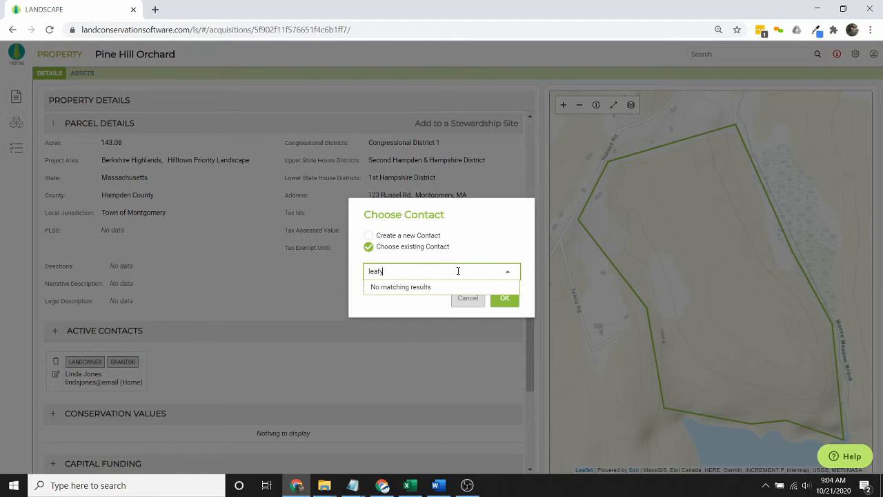
click(408, 290)
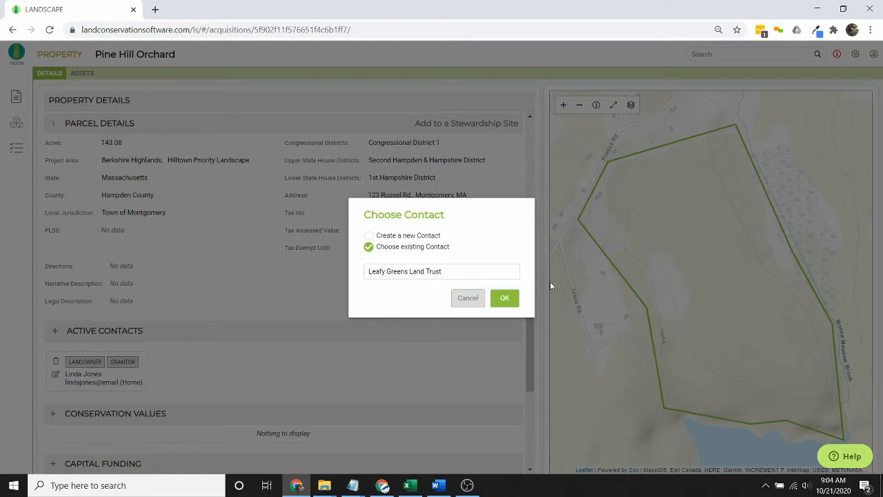
click(505, 299)
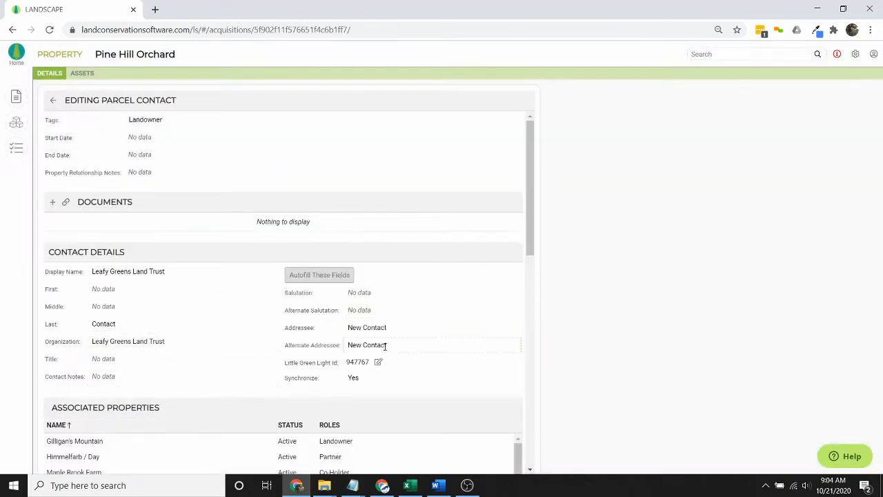
- Tag the contact Co-Holder and remove its Landowner tag
click(203, 119)
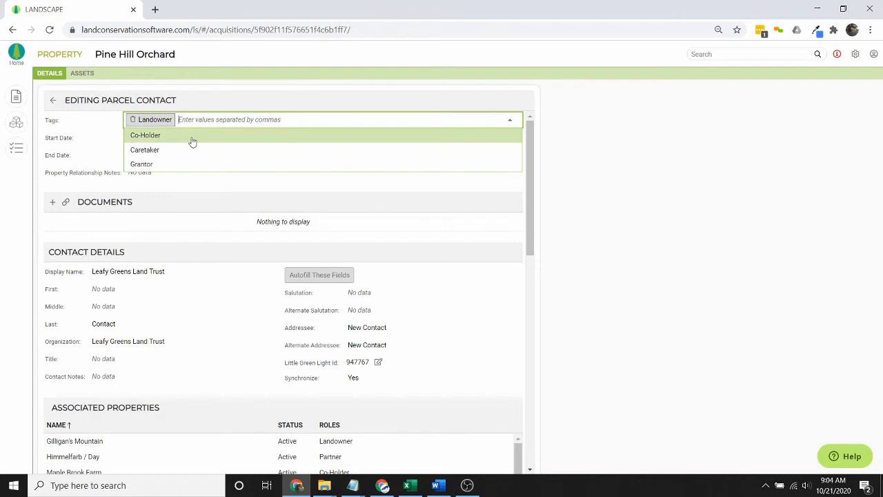
click(191, 136)
click(134, 120)
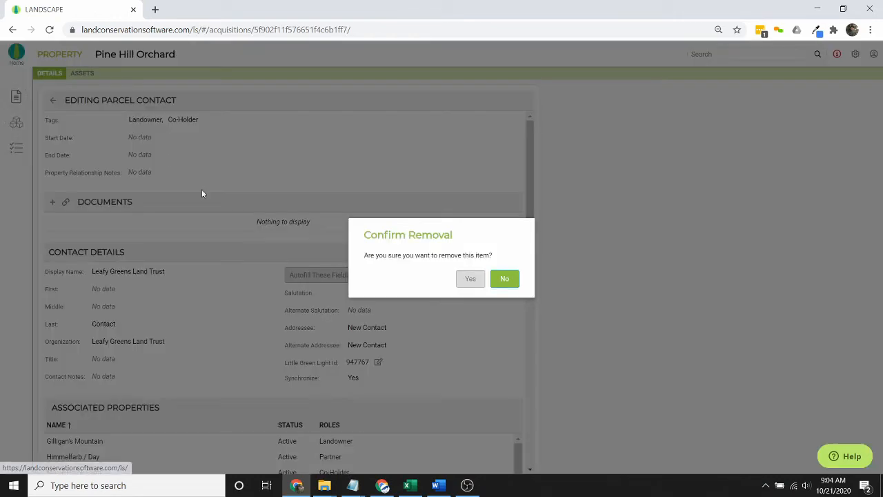
click(467, 280)
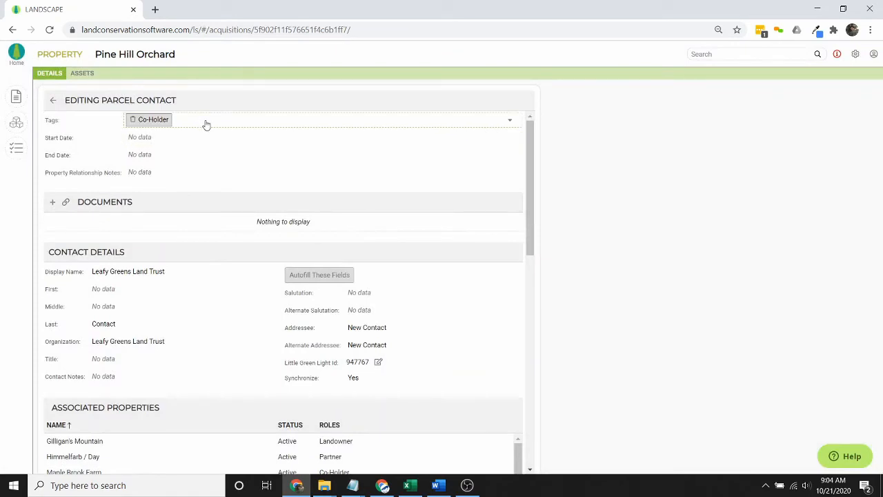
click(206, 124)
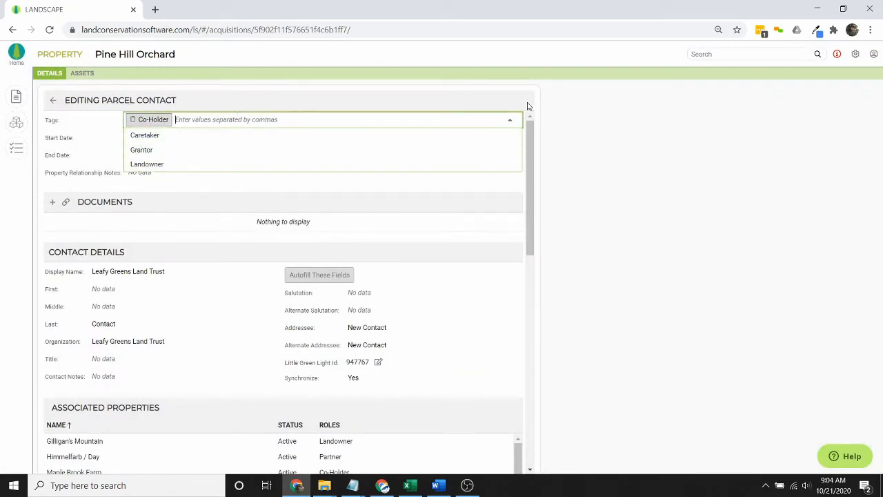
click(510, 120)
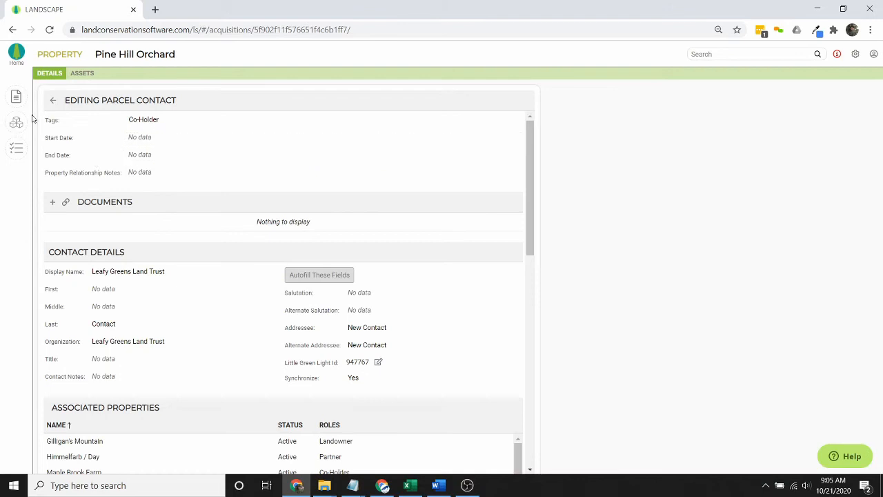
scroll(211, 269, down, 3)
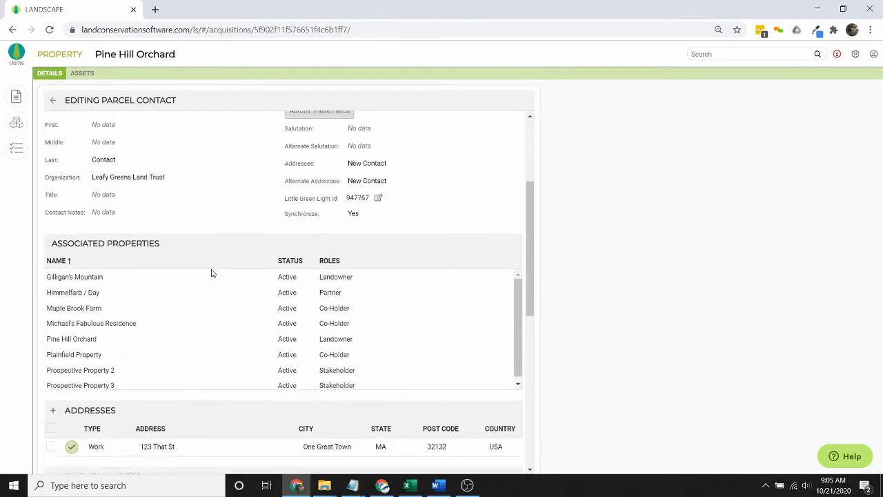
scroll(211, 273, down, 1)
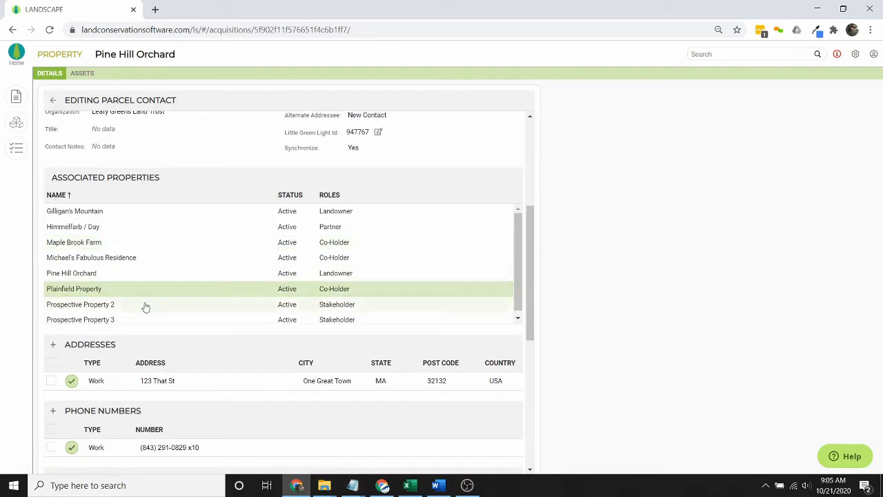
scroll(169, 281, down, 1)
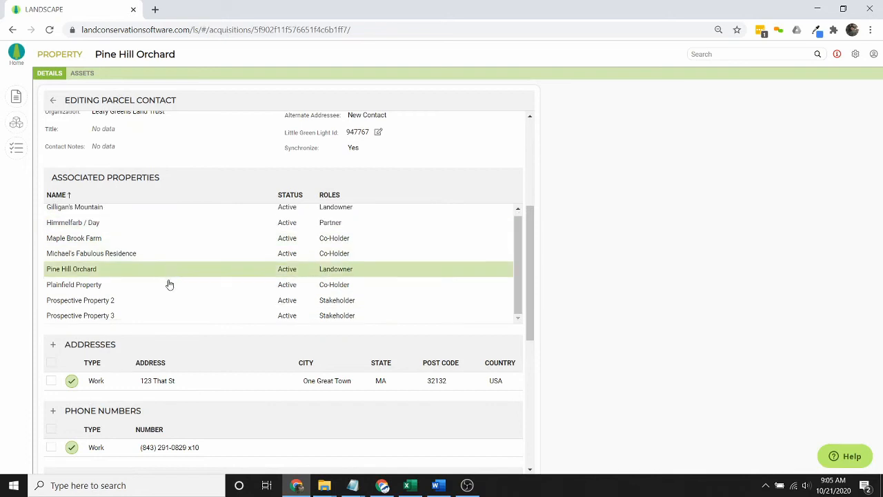
scroll(170, 284, up, 1)
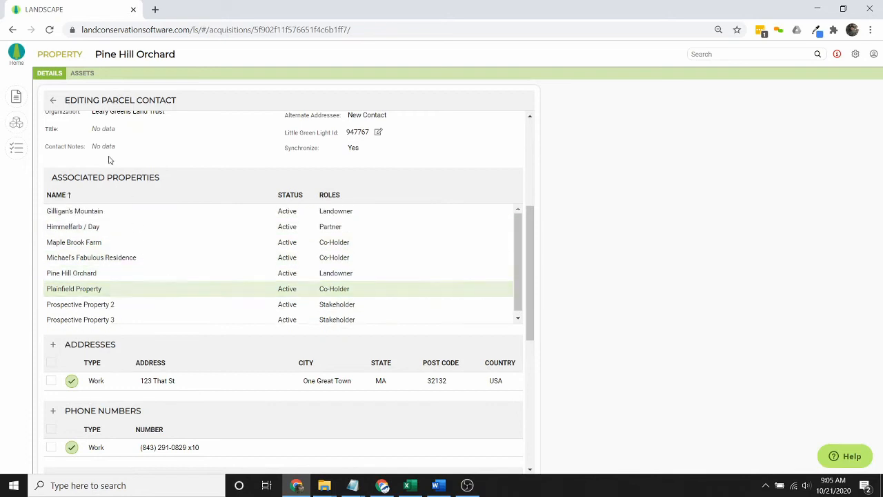
- Return to Pine Hill Orchard's details and filter Communications to property-related entries only
click(53, 101)
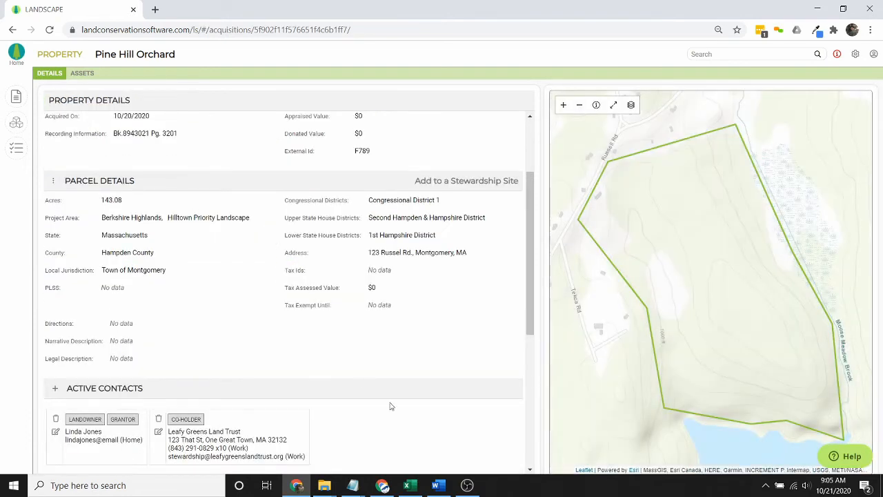
scroll(390, 406, down, 2)
scroll(408, 348, down, 1)
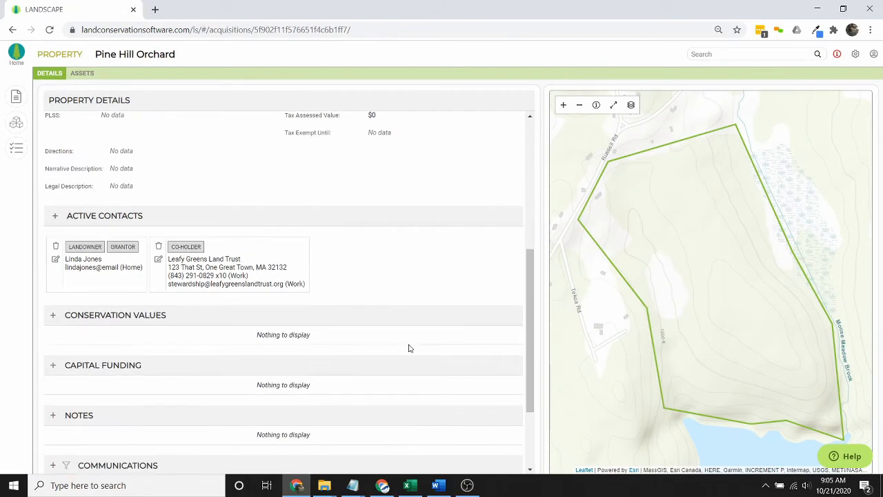
scroll(437, 333, down, 1)
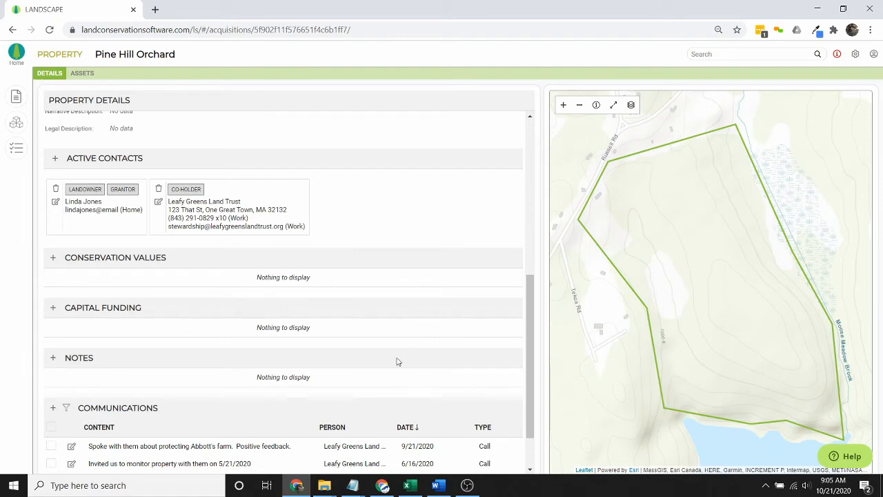
scroll(397, 362, down, 1)
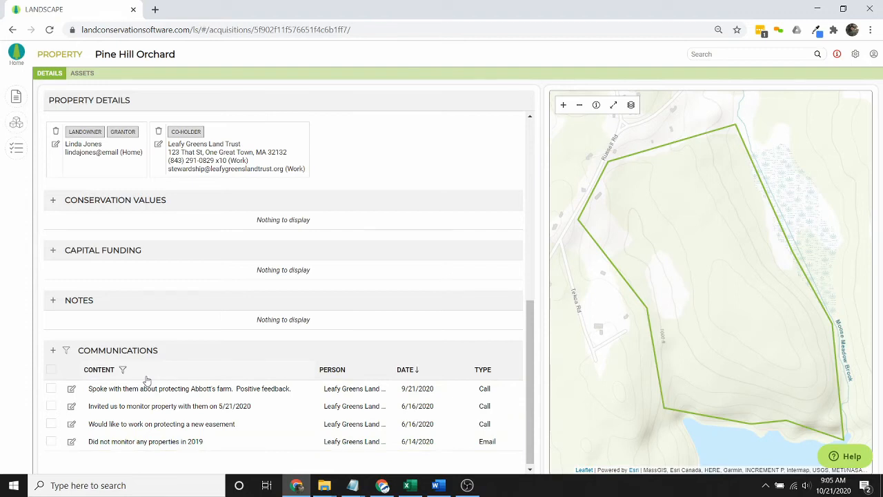
click(100, 390)
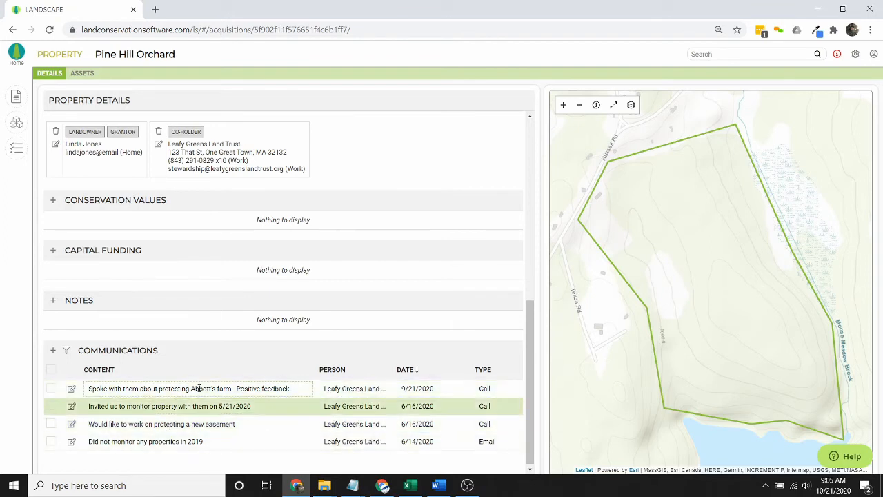
click(66, 350)
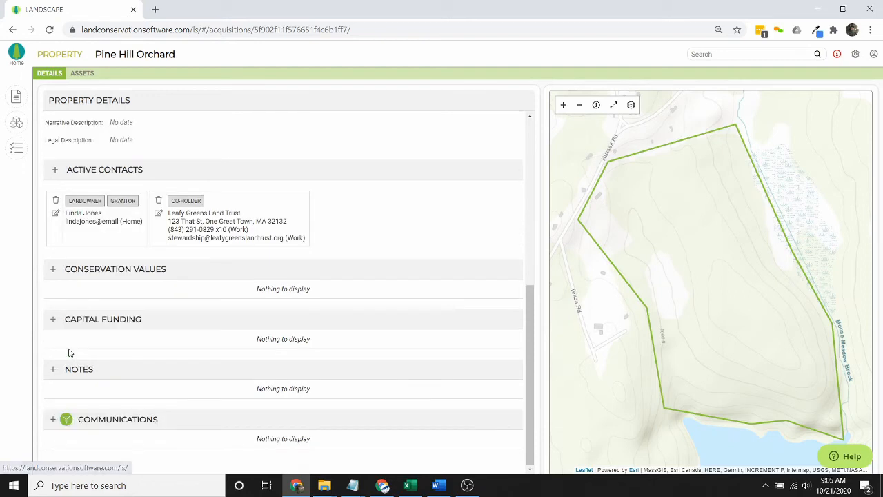
- Log a communication 'Emailed about property visit' with the landowner as the person contacted
click(53, 419)
scroll(185, 414, down, 1)
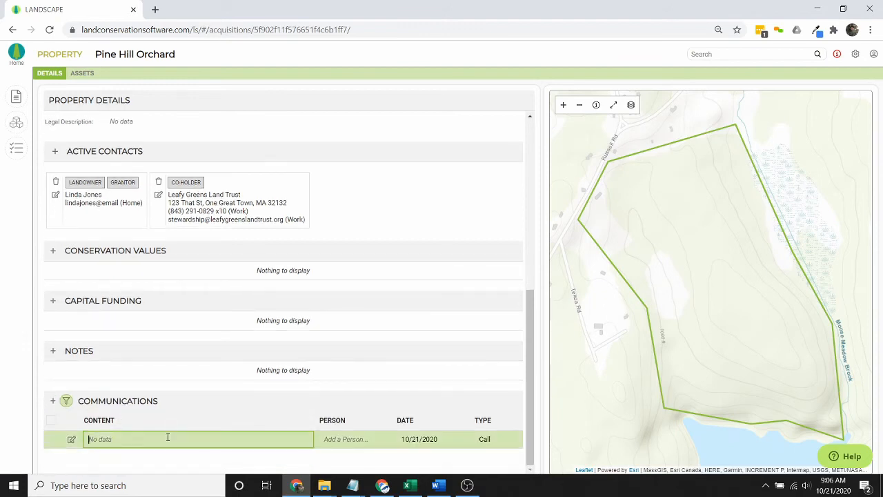
text(Emailed about property visit)
click(338, 439)
text(linda)
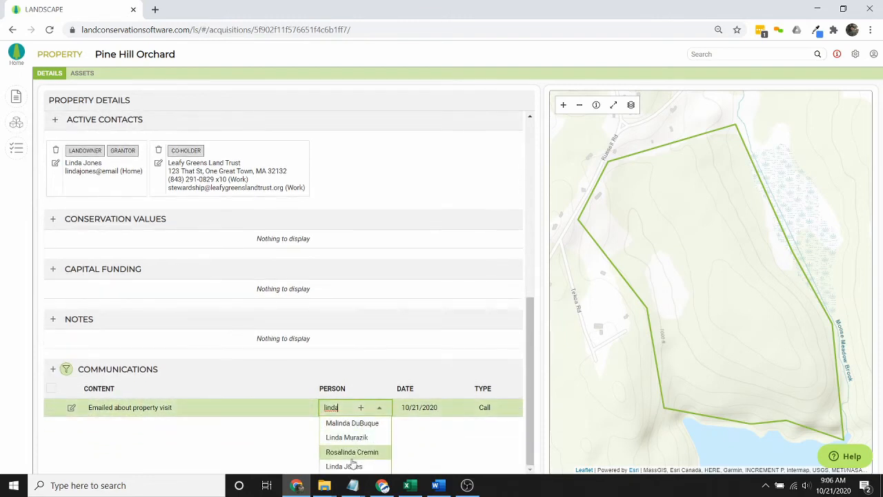
click(355, 465)
- Set the communication type to Email and review its detail view before returning
click(508, 442)
click(502, 443)
click(496, 440)
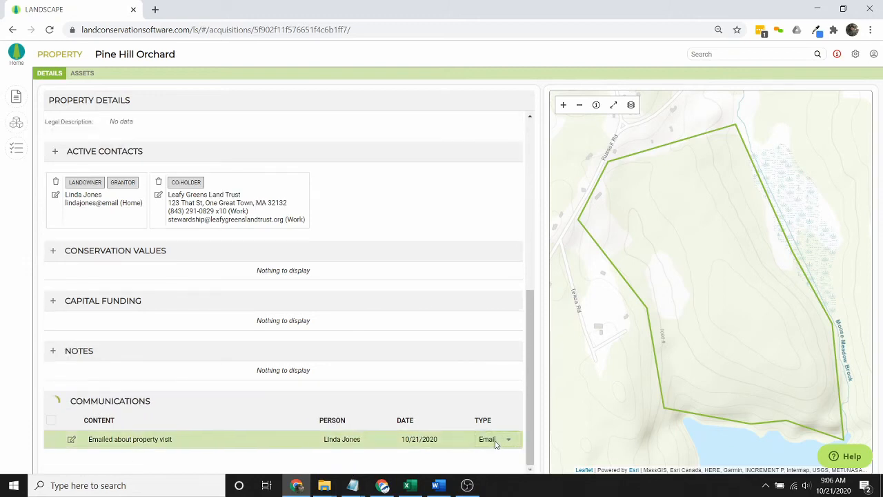
click(72, 441)
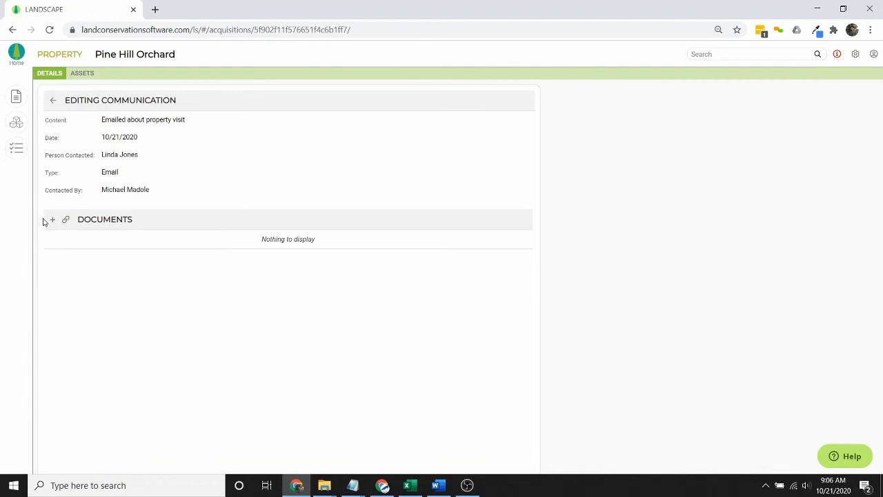
click(52, 102)
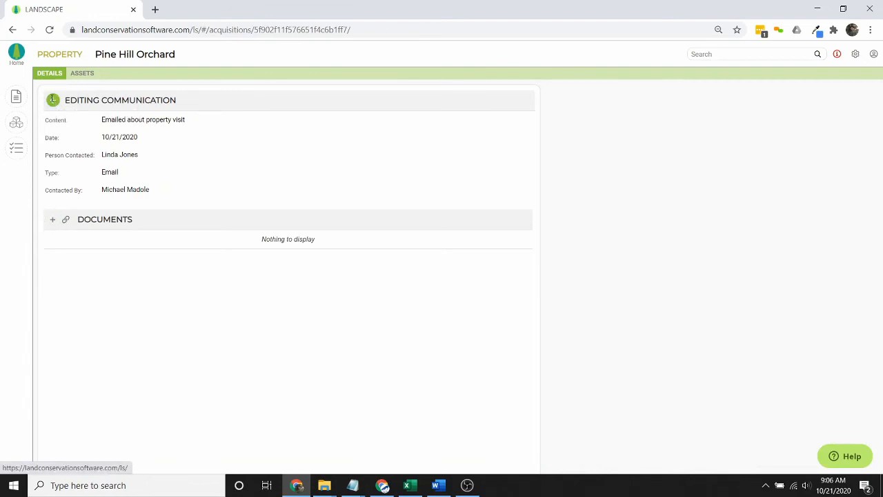
scroll(397, 388, down, 1)
scroll(396, 388, down, 2)
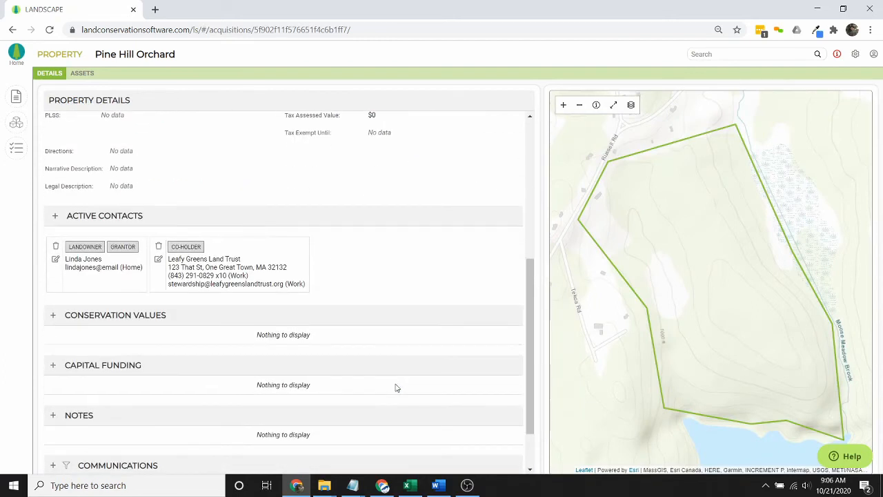
scroll(392, 345, down, 1)
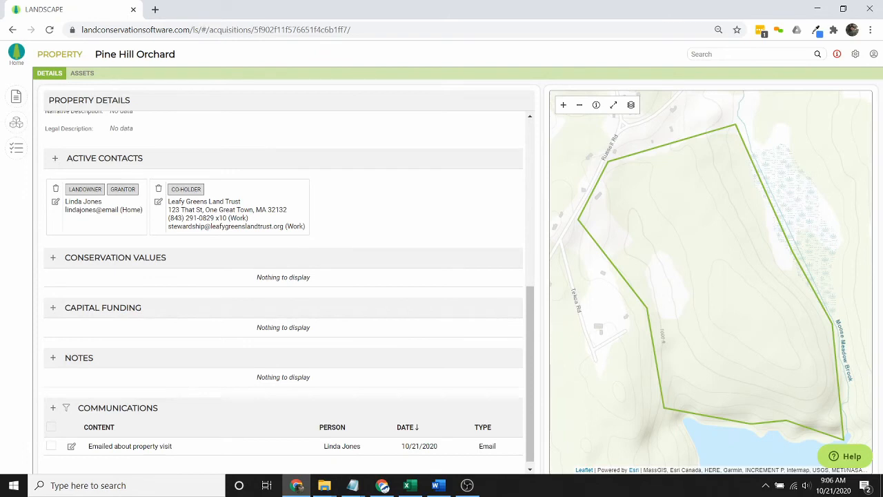
key(alt+Tab)
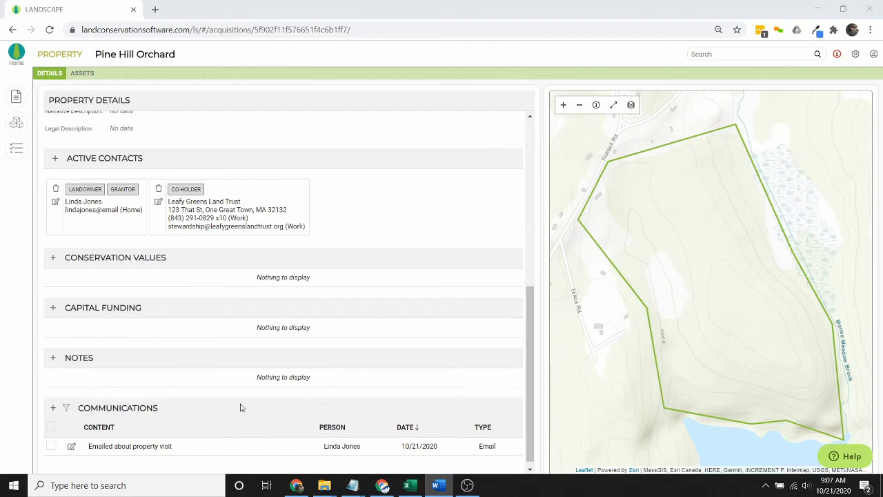
scroll(531, 376, up, 1)
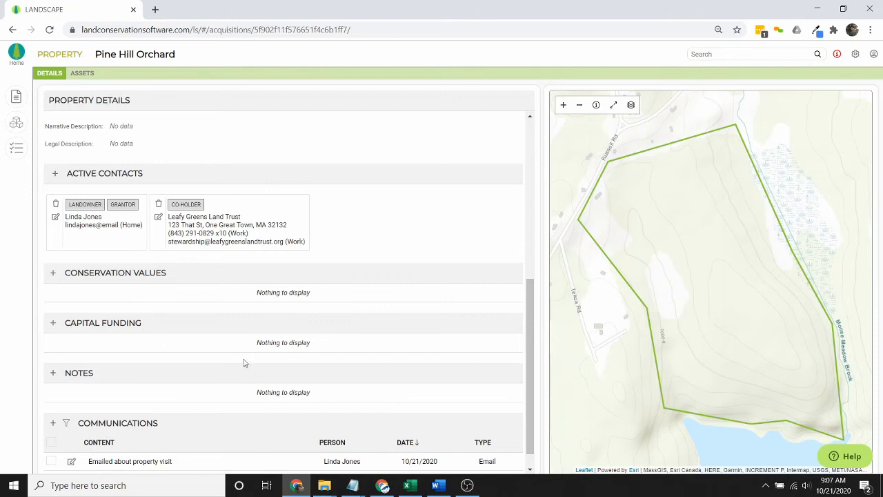
scroll(270, 325, down, 1)
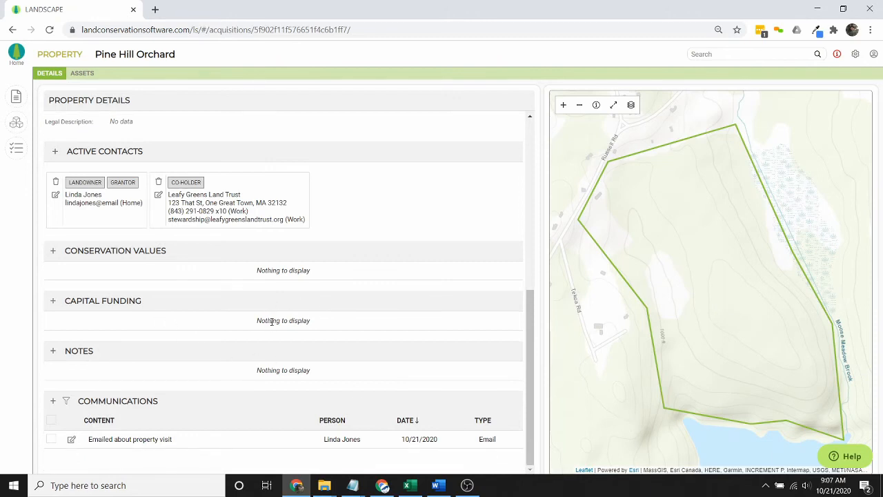
scroll(270, 322, up, 5)
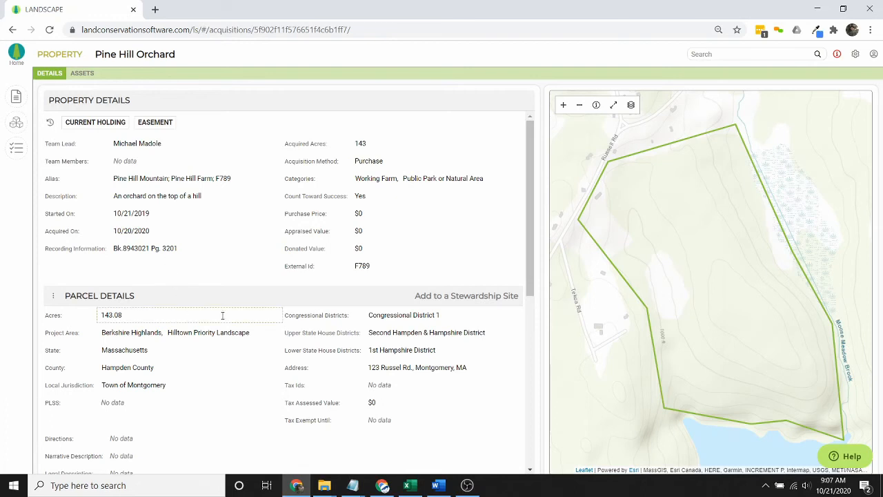
- Add an Appraisal asset named Pine Hill Orchard Easement in the property's Assets list
click(83, 74)
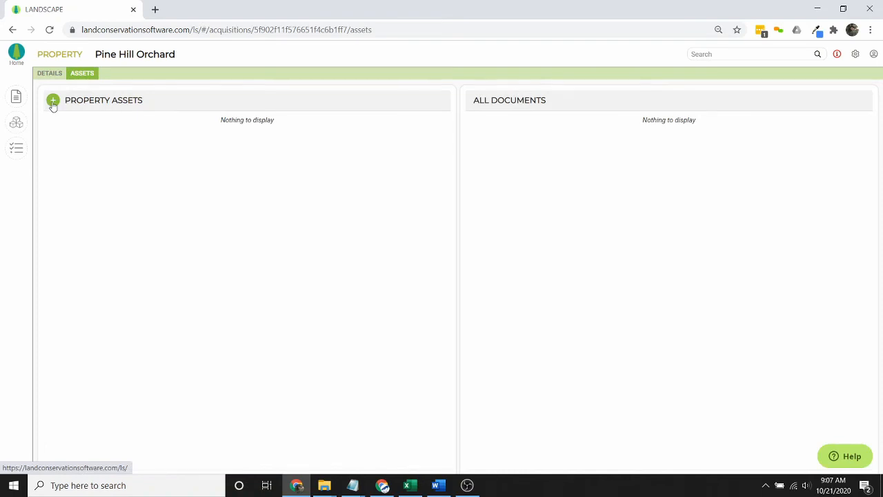
click(53, 101)
click(483, 259)
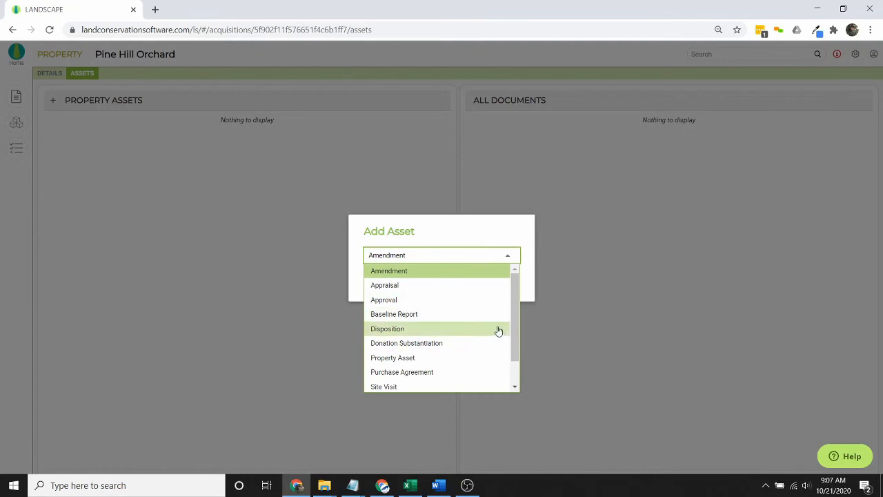
click(461, 290)
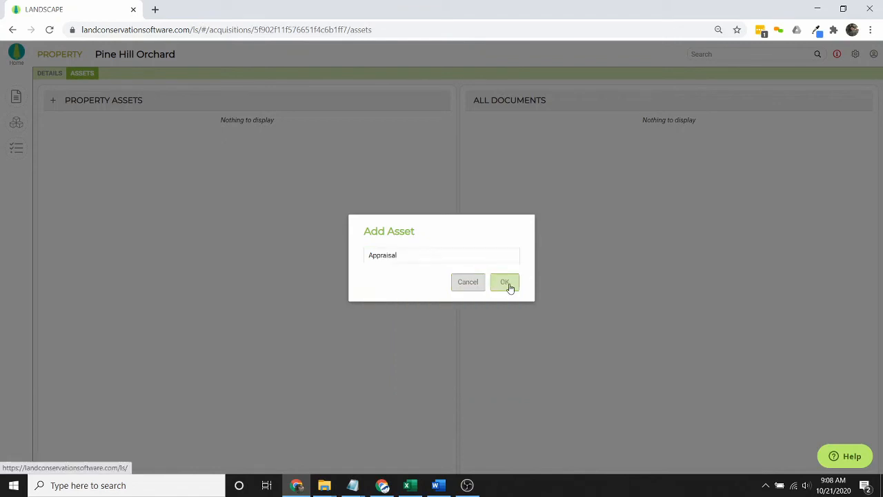
click(509, 287)
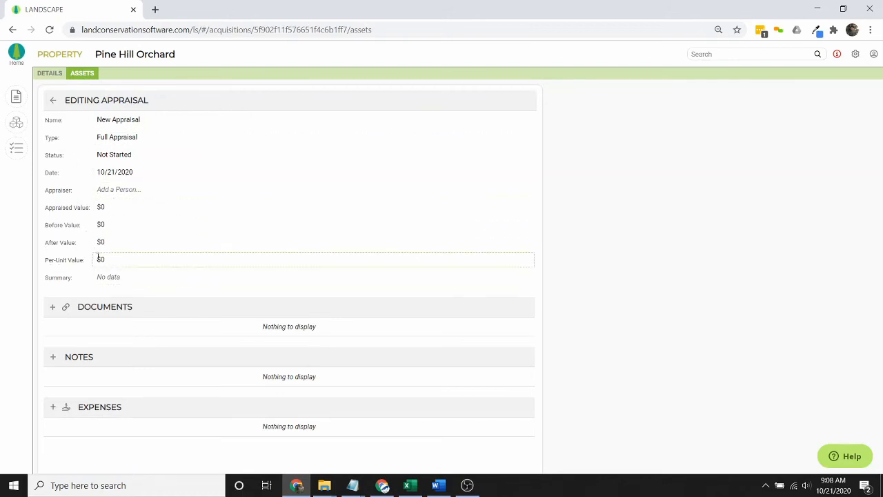
click(167, 117)
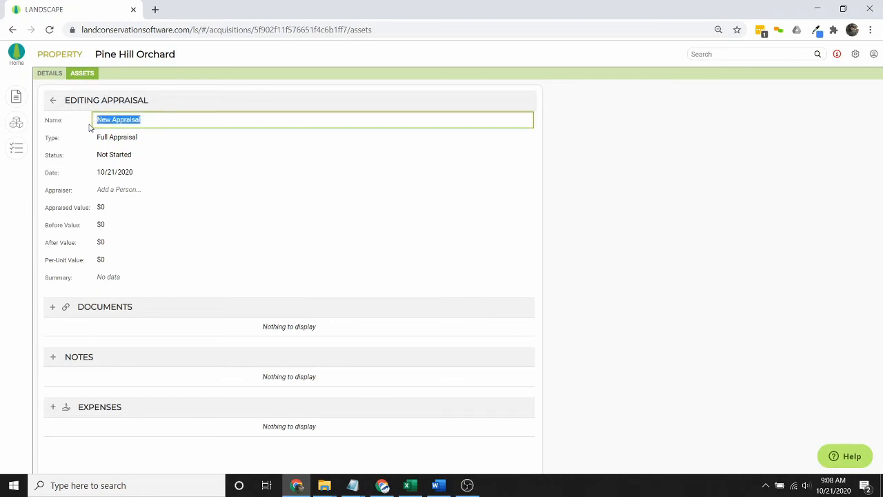
text(Pine Hill Orchard Easement)
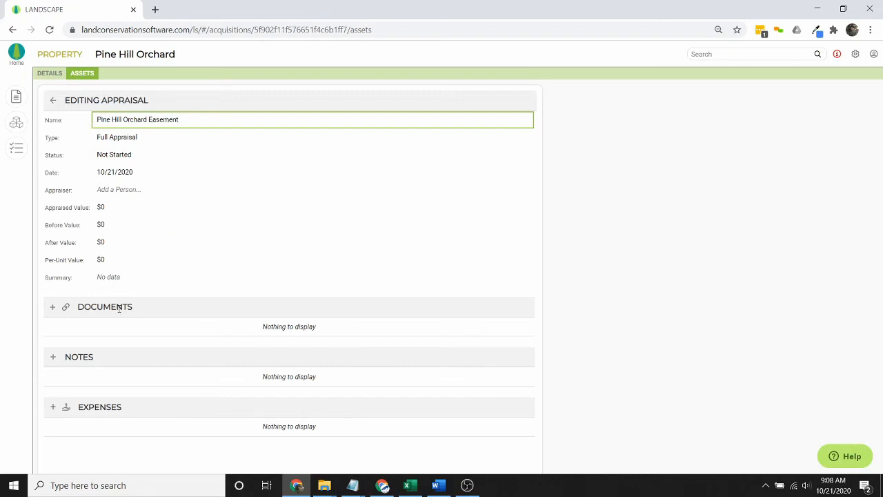
click(53, 100)
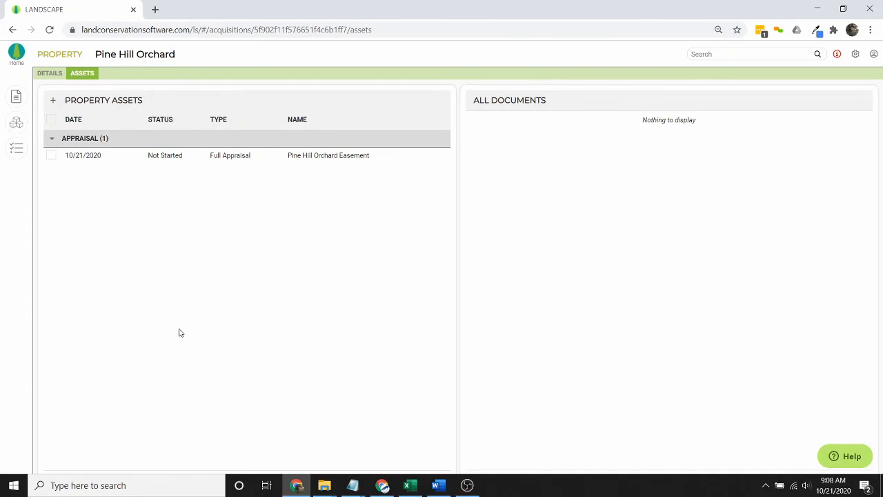
- Create a Baseline Report asset named 'Pine Hill Orchard Baselinre' with status Completed
click(53, 102)
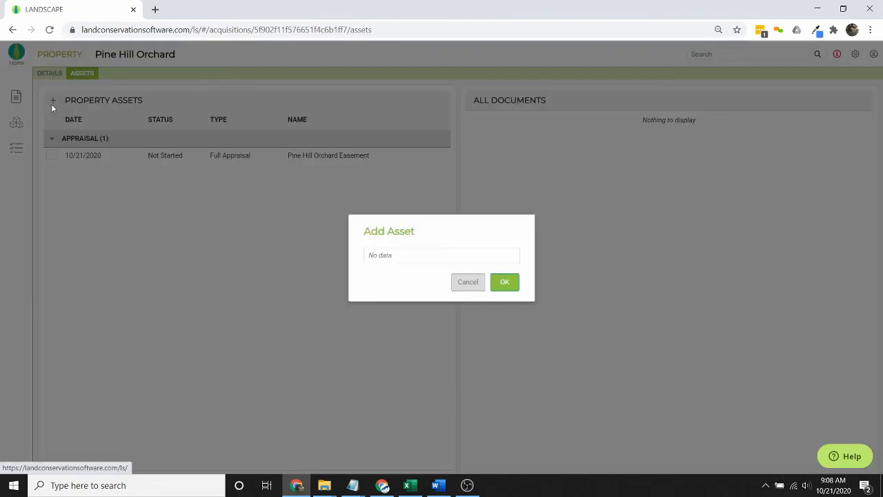
click(481, 256)
click(462, 313)
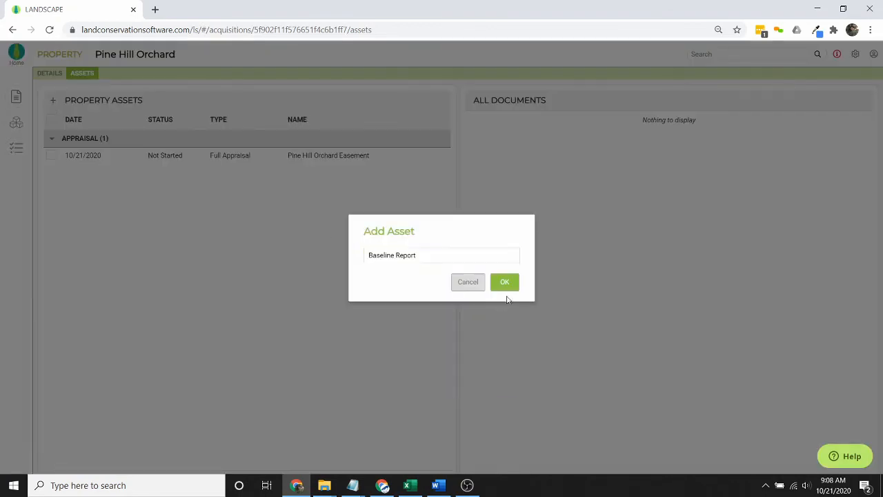
click(506, 291)
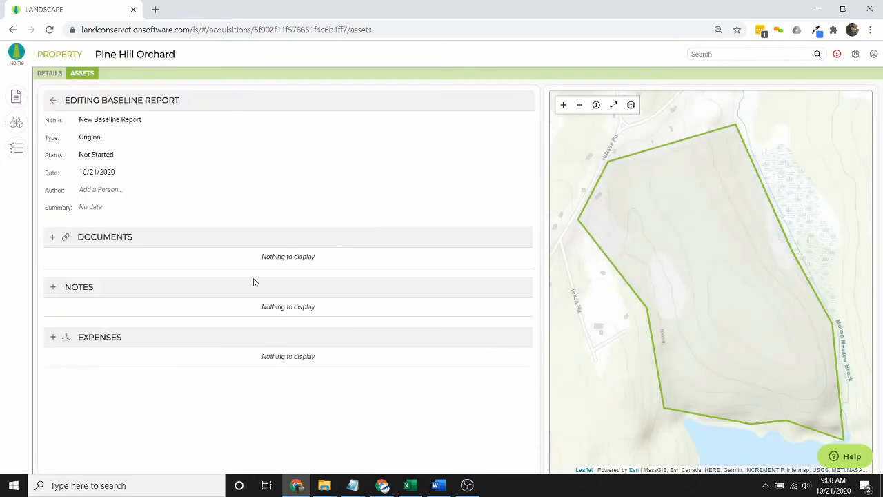
click(111, 119)
text(Pi)
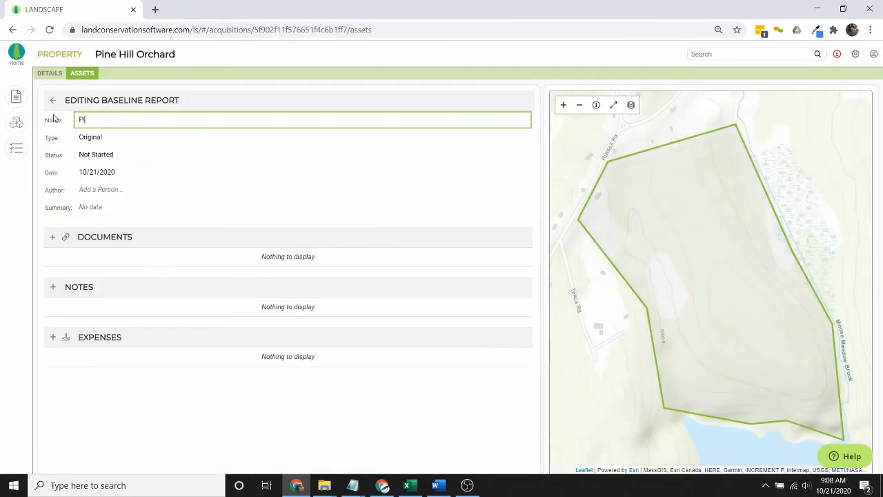
text(ne Hill Orchard Baselinre)
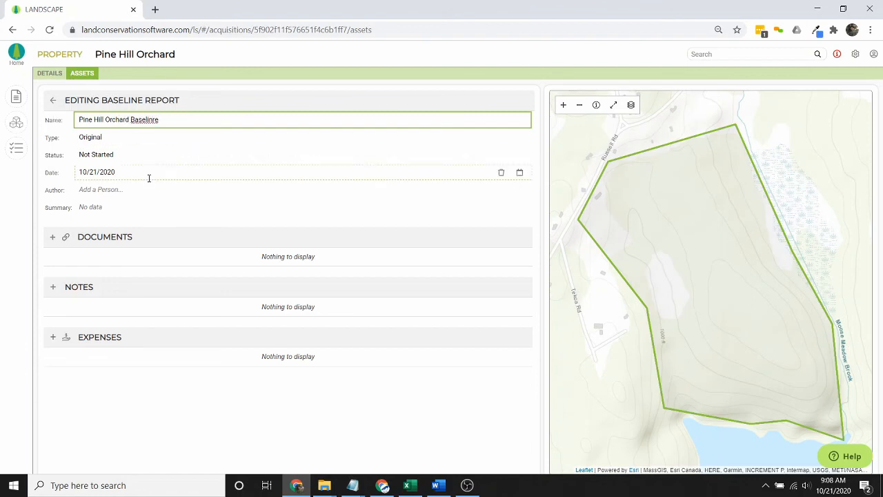
click(155, 156)
click(163, 213)
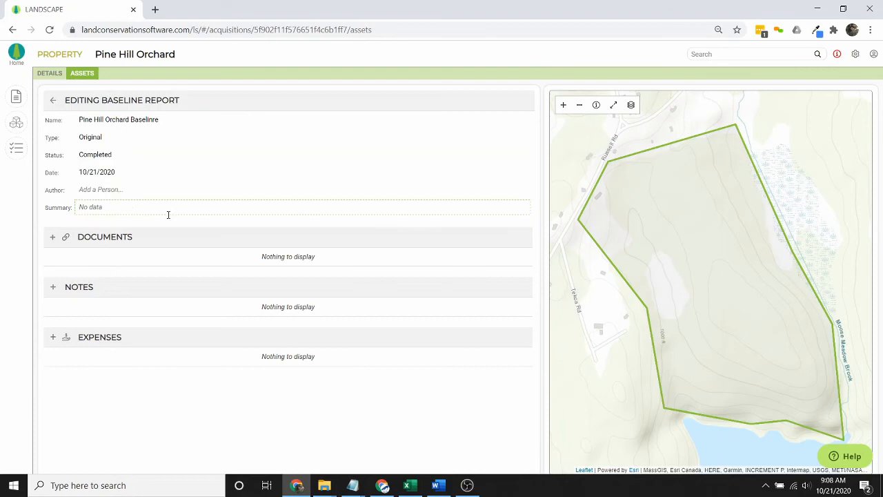
- Upload PineHillOrchard_Baseline.pdf to the baseline report's documents and return to the assets list
click(54, 239)
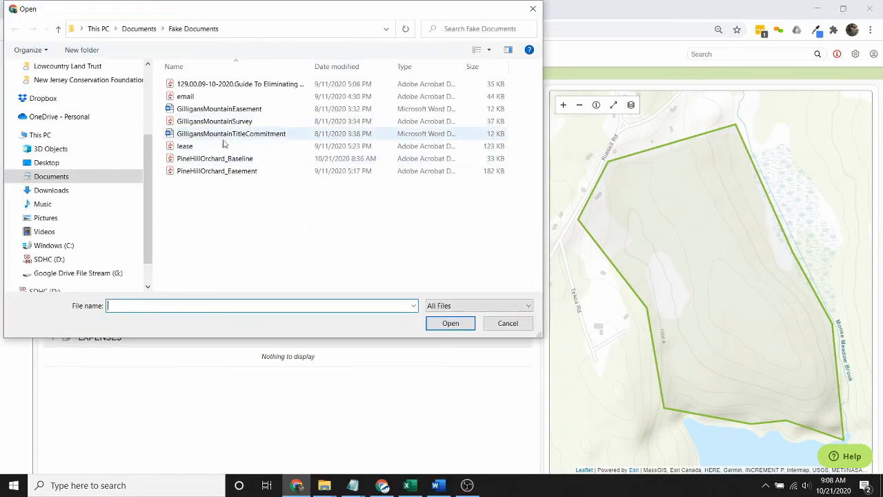
click(227, 158)
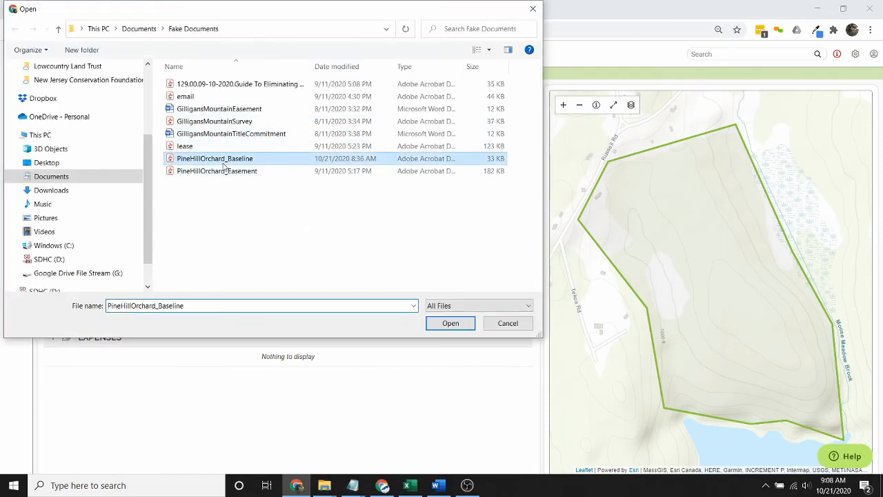
click(470, 323)
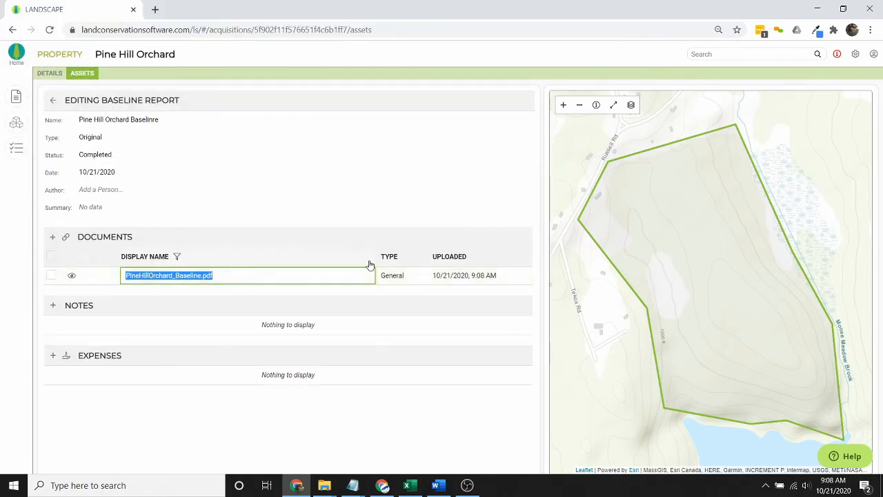
click(338, 234)
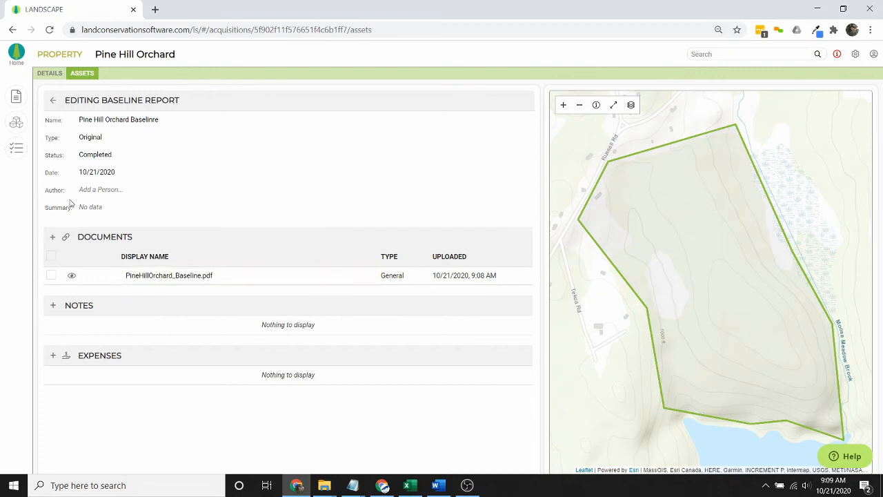
click(53, 101)
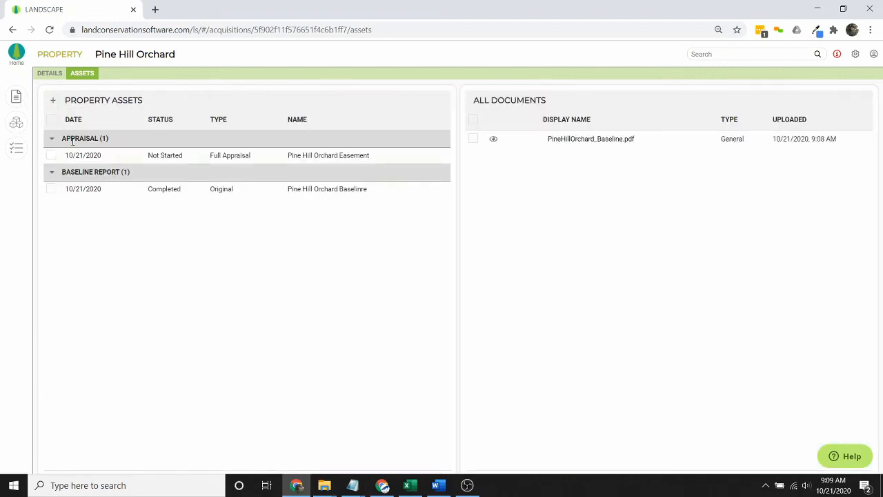
click(53, 100)
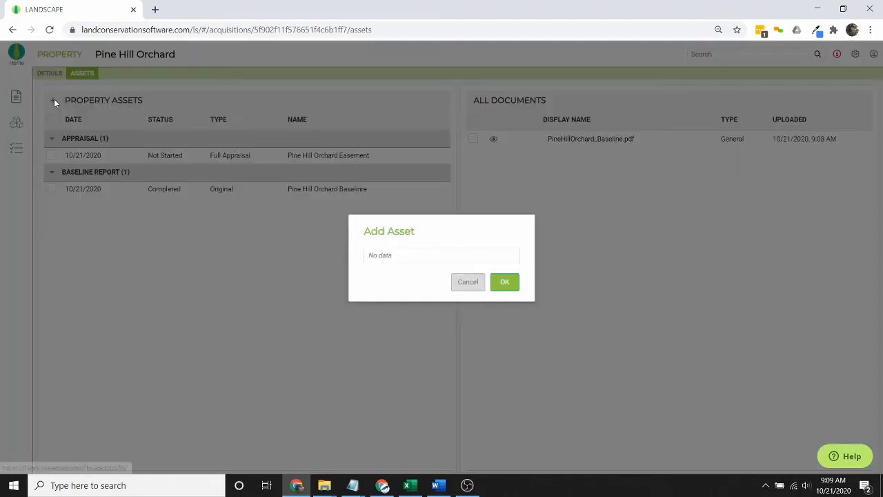
- Create a Completed Recorded Document property asset named Pine Hill Orchard Easement
click(460, 258)
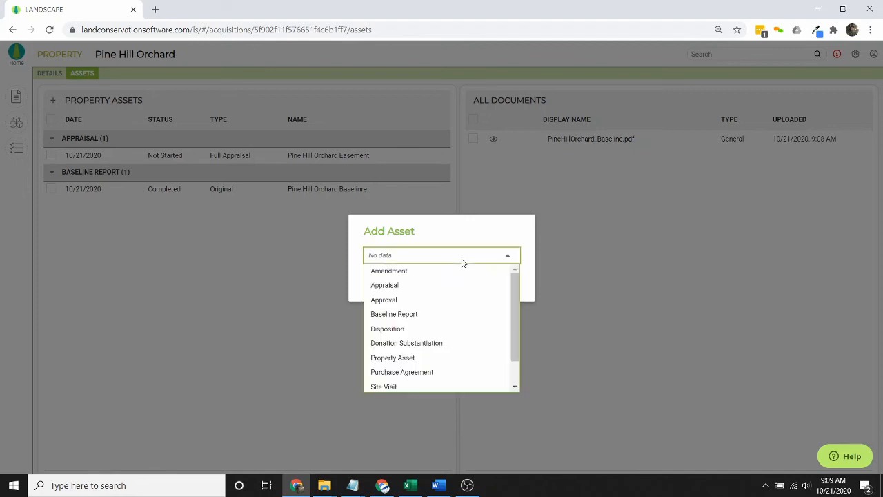
click(407, 359)
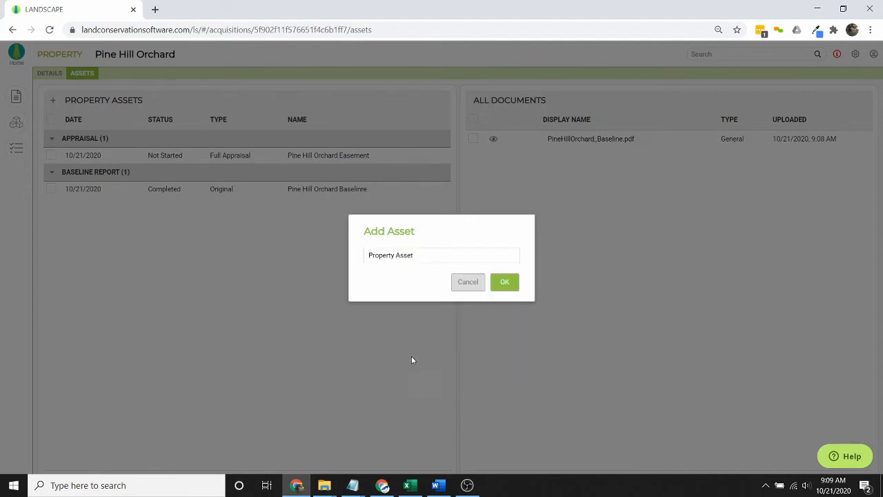
click(509, 282)
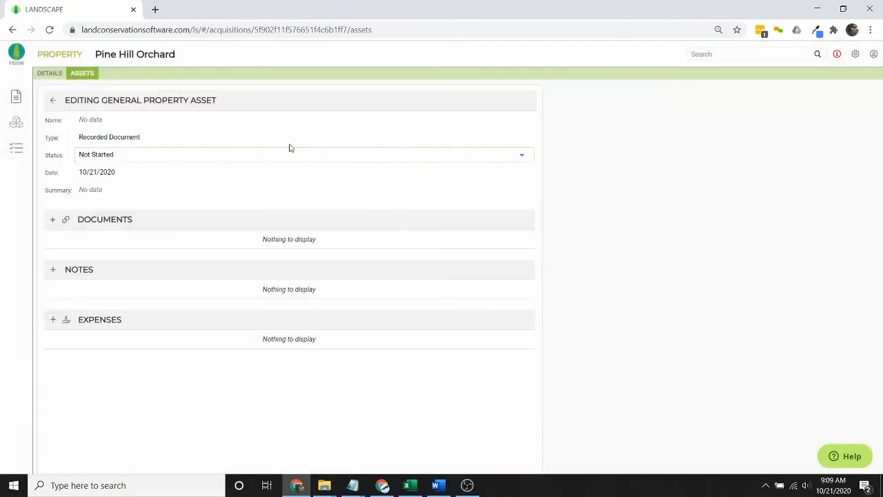
click(149, 142)
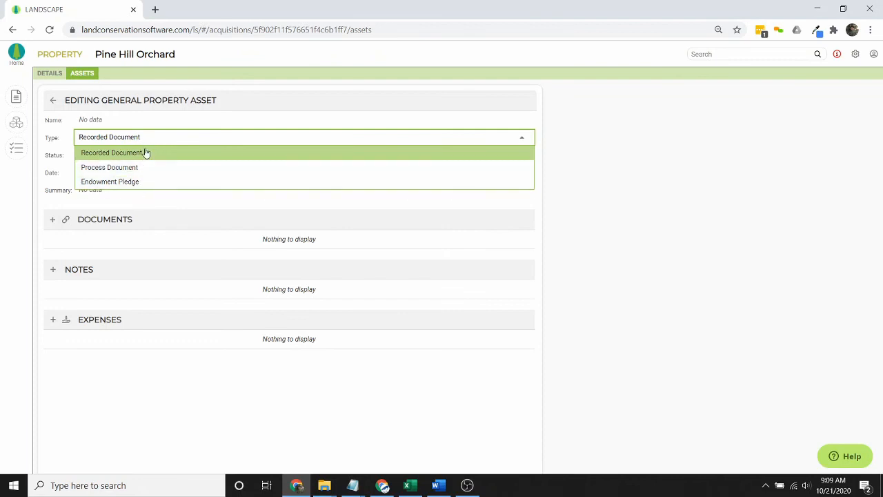
click(150, 154)
click(125, 119)
text(Pine Hill Orchard Easement)
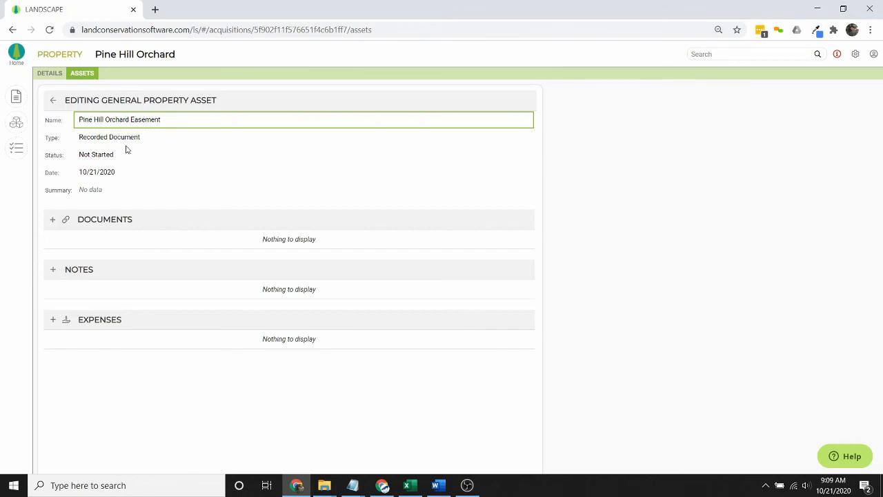
click(126, 154)
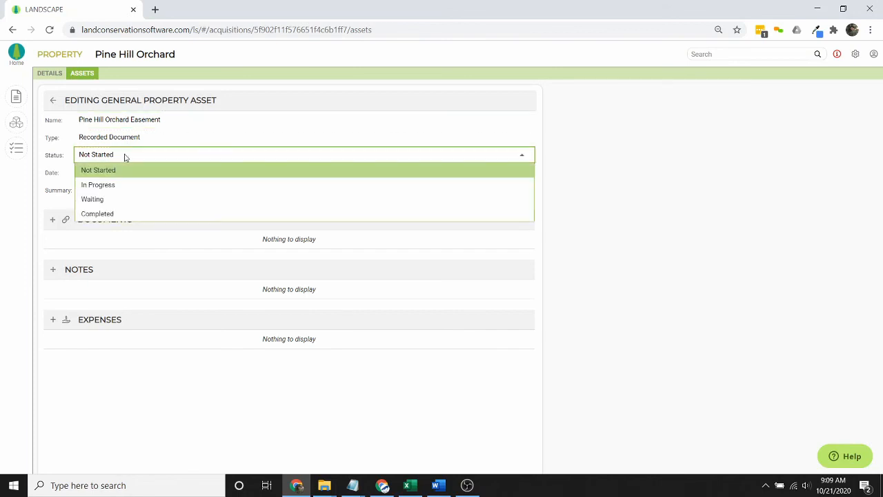
click(130, 219)
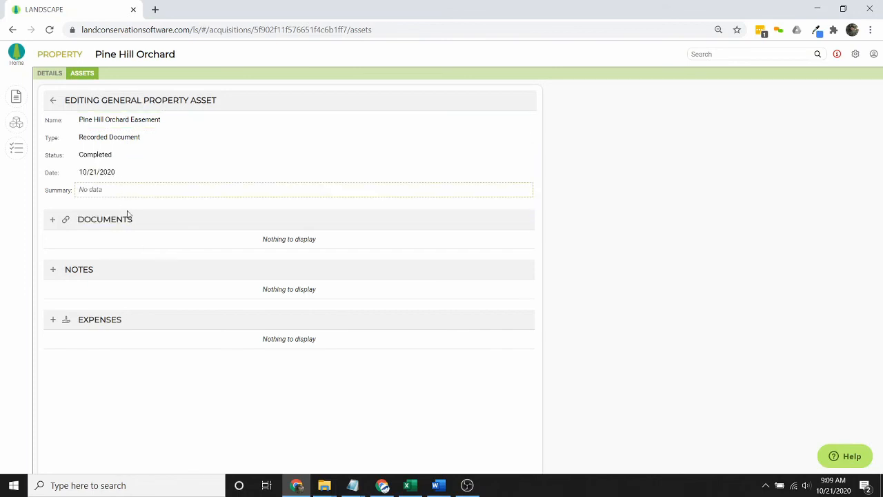
- Attach PineHillOrchard_Easement.pdf to the asset under its original name, then return to the property
click(53, 221)
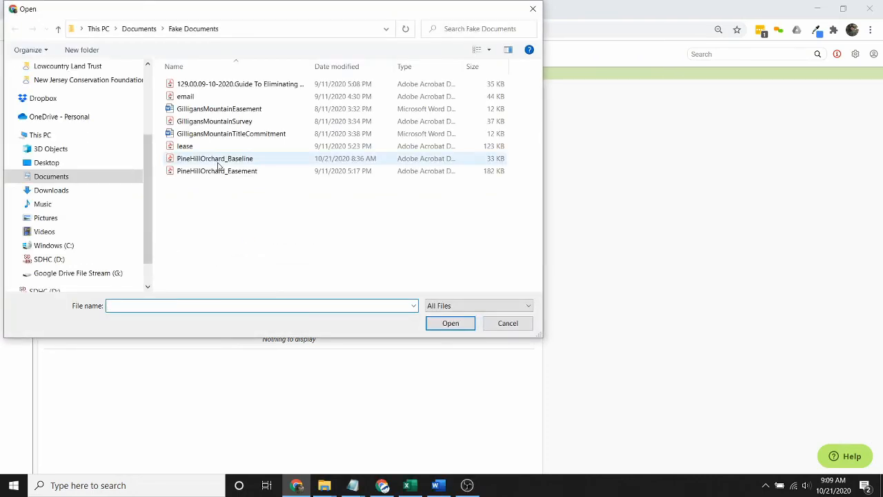
click(217, 172)
click(459, 324)
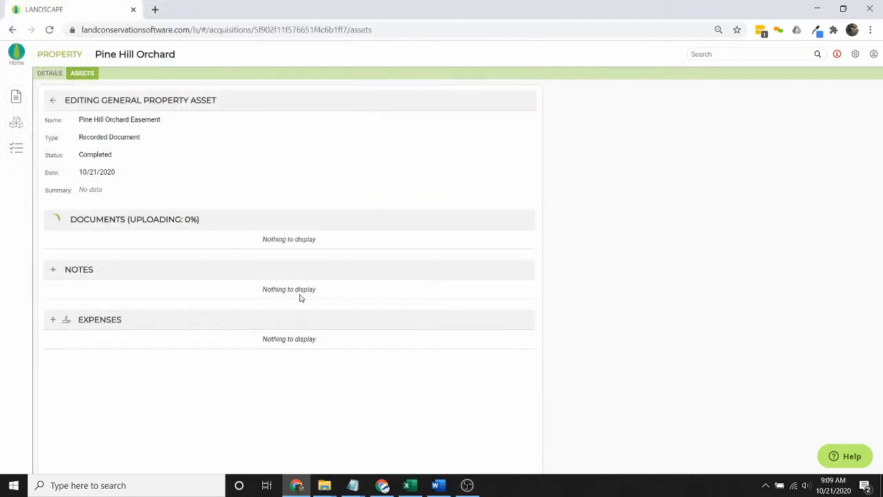
click(230, 275)
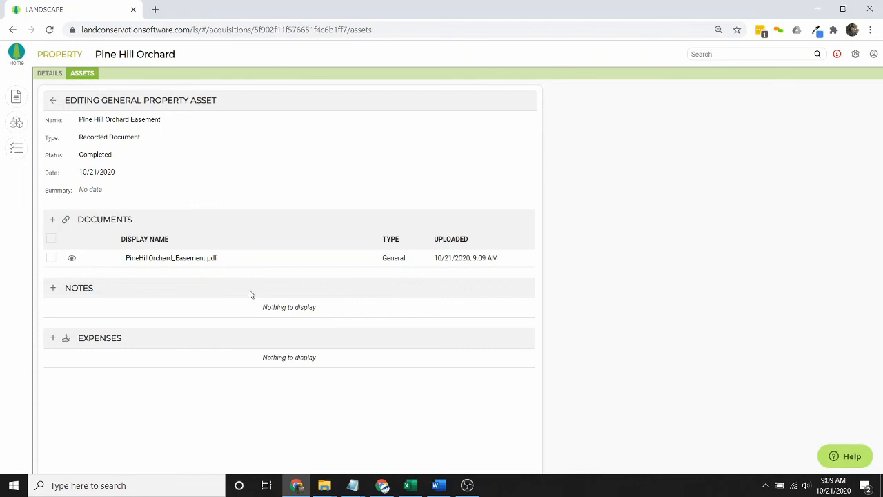
click(52, 100)
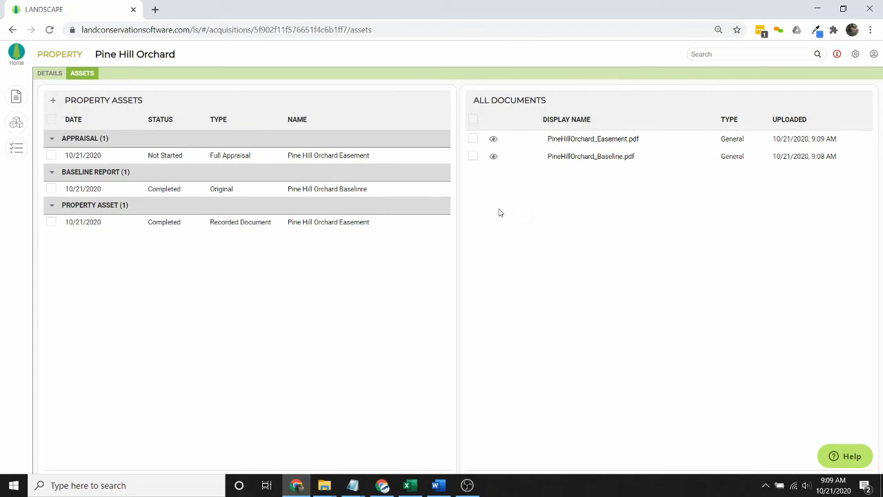
- Filter the document list to display names containing 'eas', then show the property's Details tab
click(602, 138)
click(588, 139)
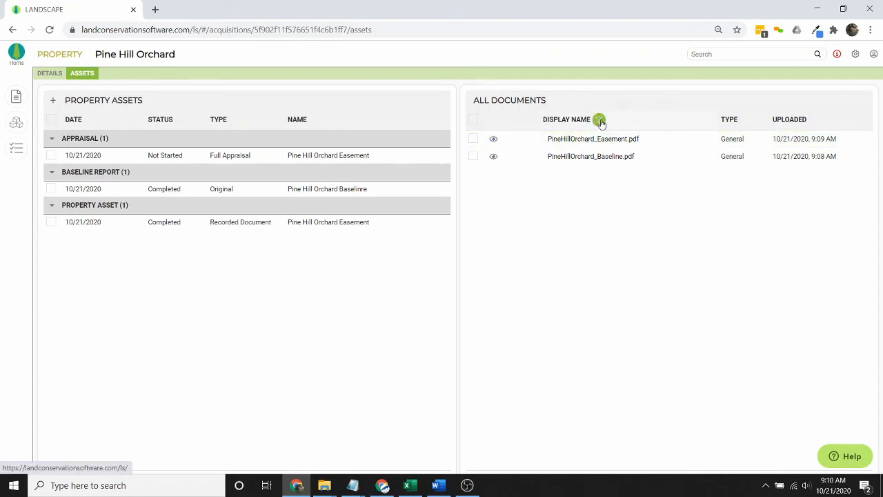
click(600, 120)
text(easement)
click(683, 165)
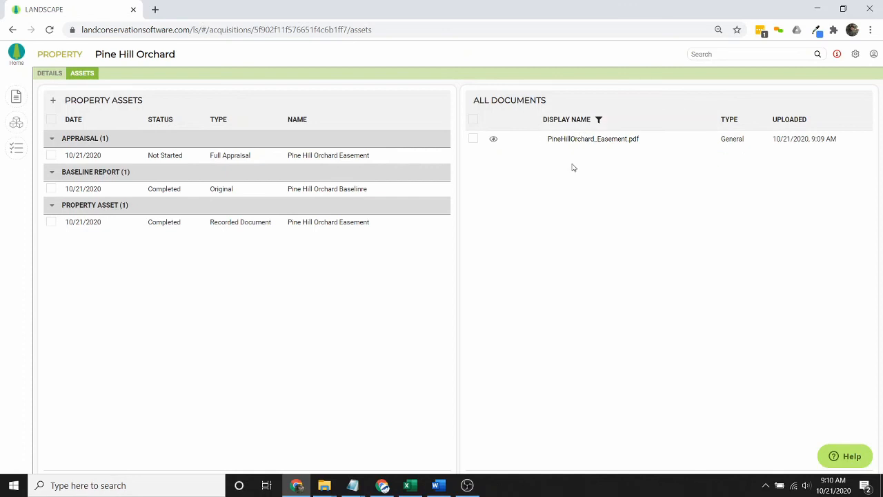
click(52, 75)
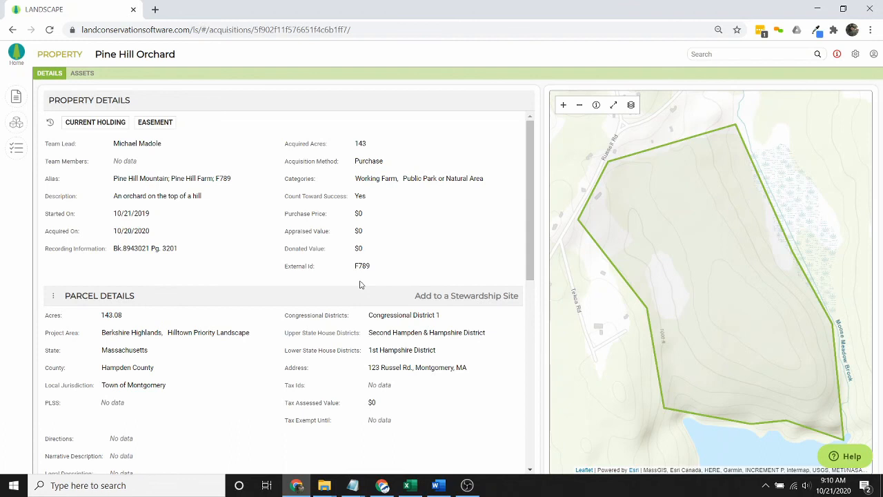
- Add the parcel to a new Pine Hill Orchard stewardship site and review the site's details
click(481, 298)
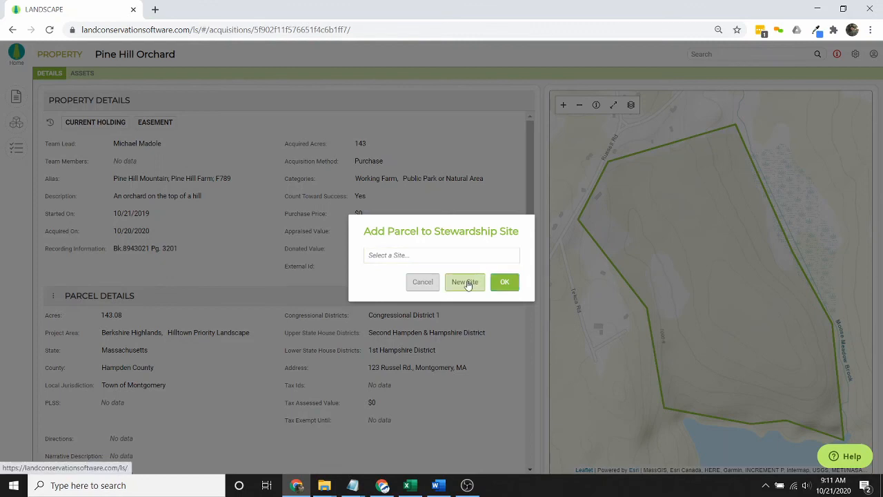
click(500, 284)
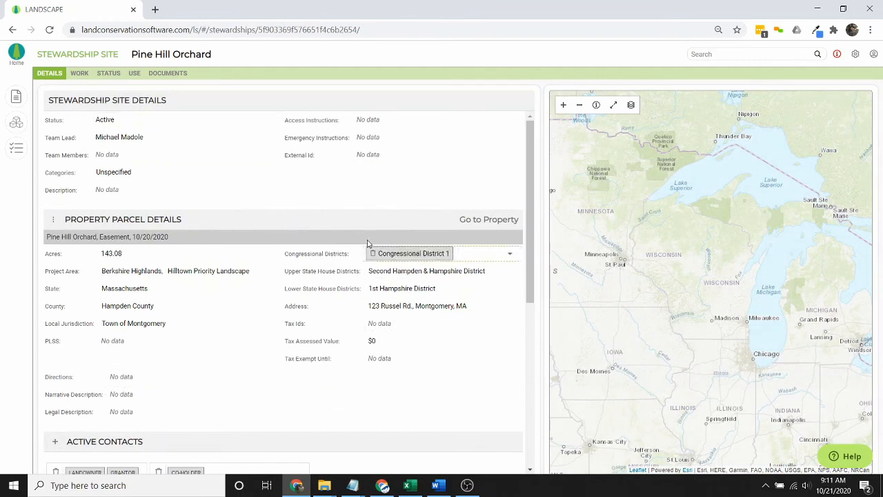
scroll(345, 394, down, 3)
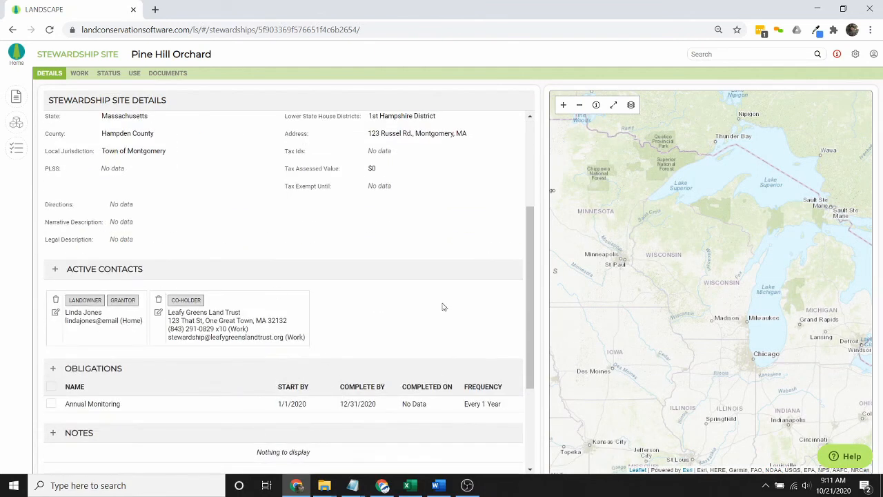
scroll(351, 364, down, 2)
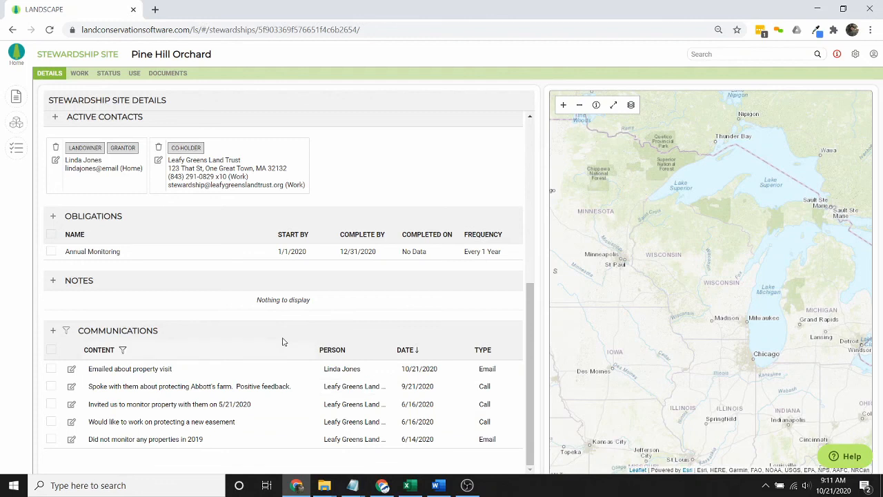
scroll(285, 343, up, 3)
scroll(286, 343, up, 2)
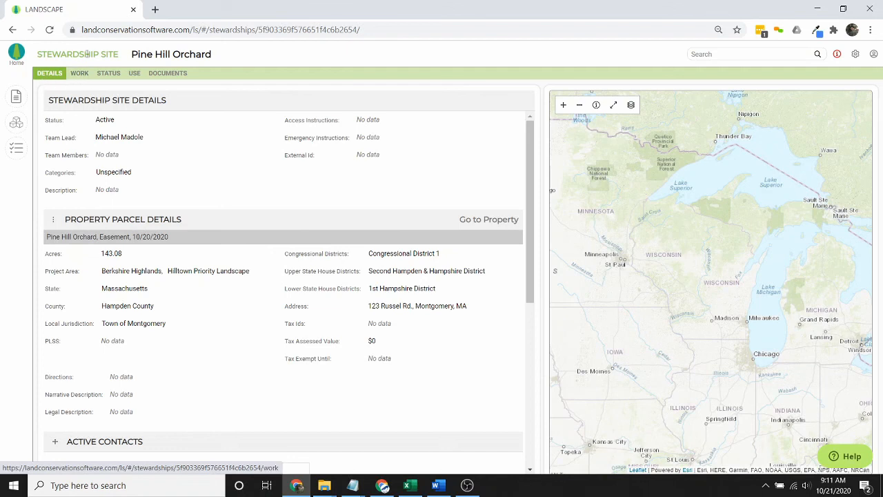
click(81, 75)
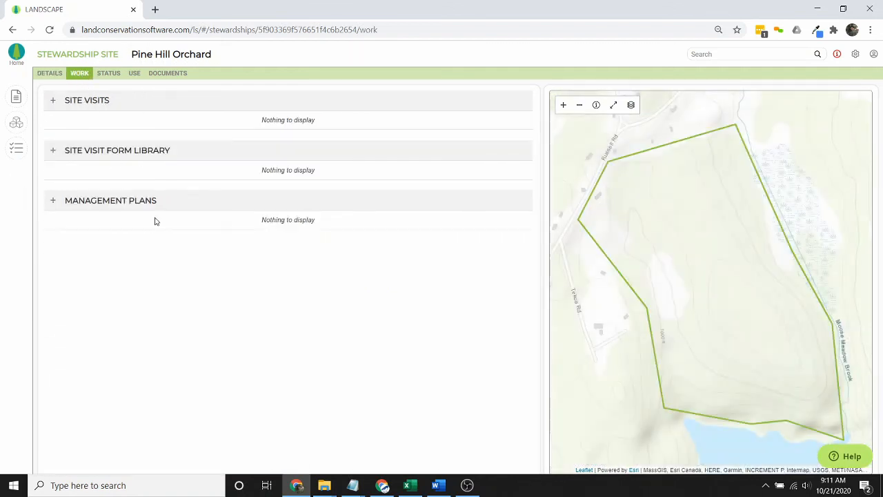
click(103, 76)
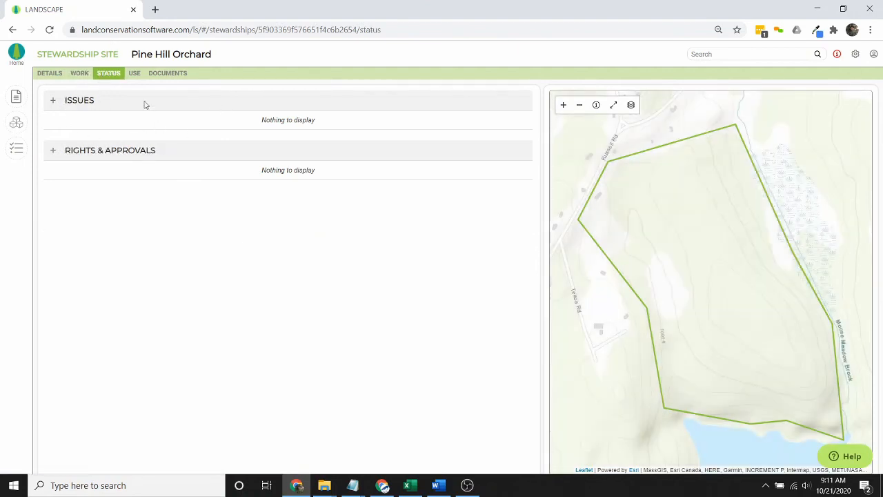
click(135, 74)
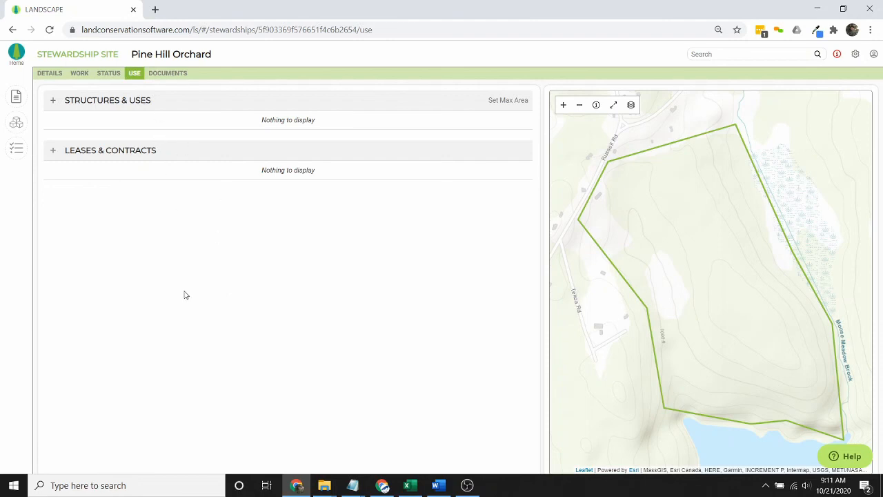
click(50, 73)
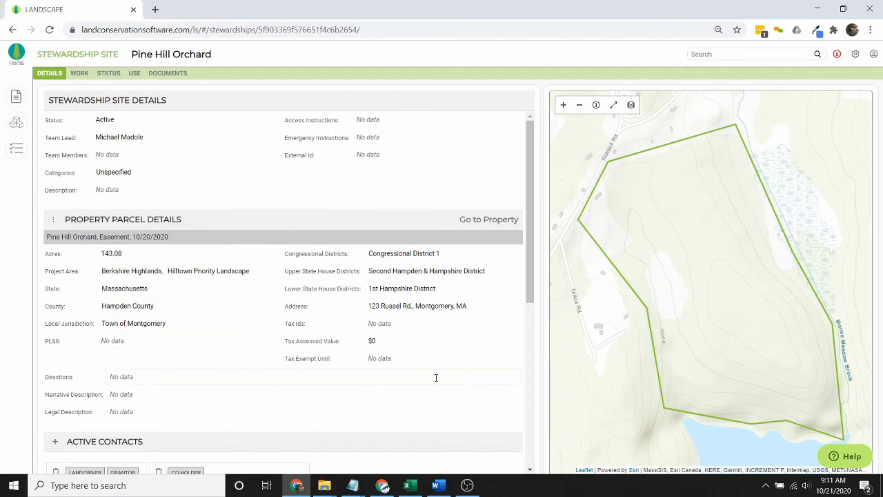
- Search Support help for 'parcel' and read the Properties, Parcels infographic article
click(848, 458)
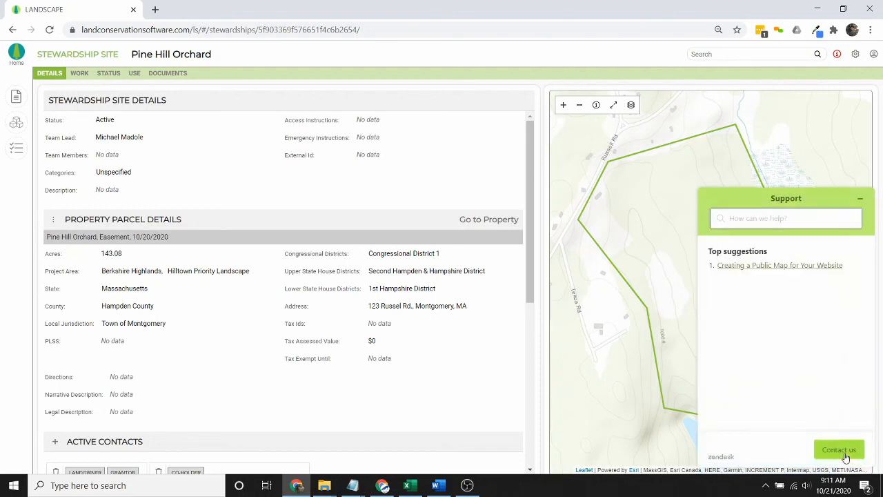
click(795, 220)
text(parcel)
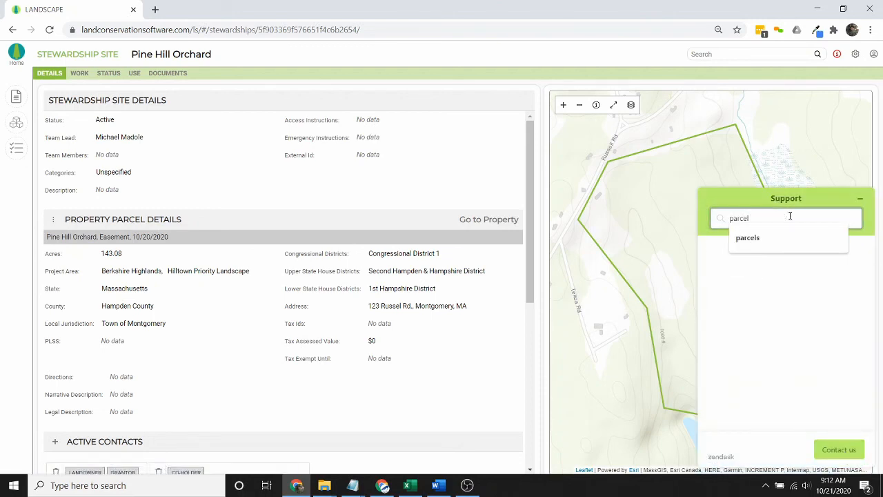
key(Return)
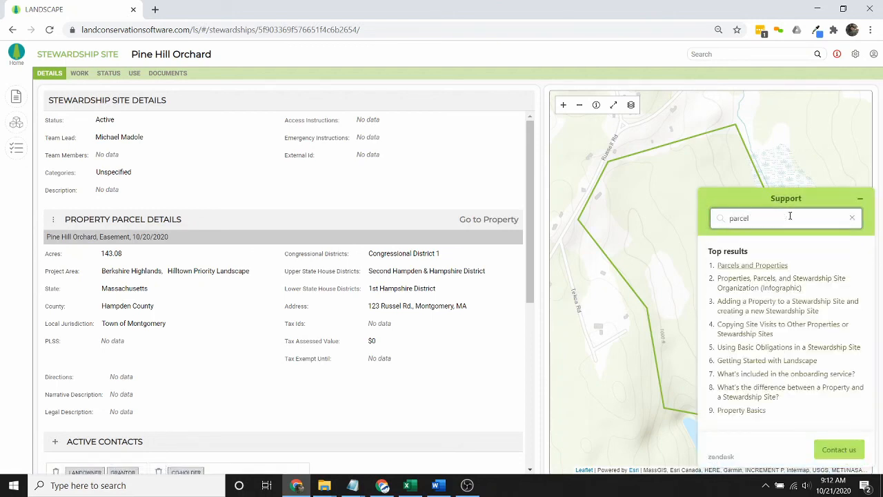
click(764, 287)
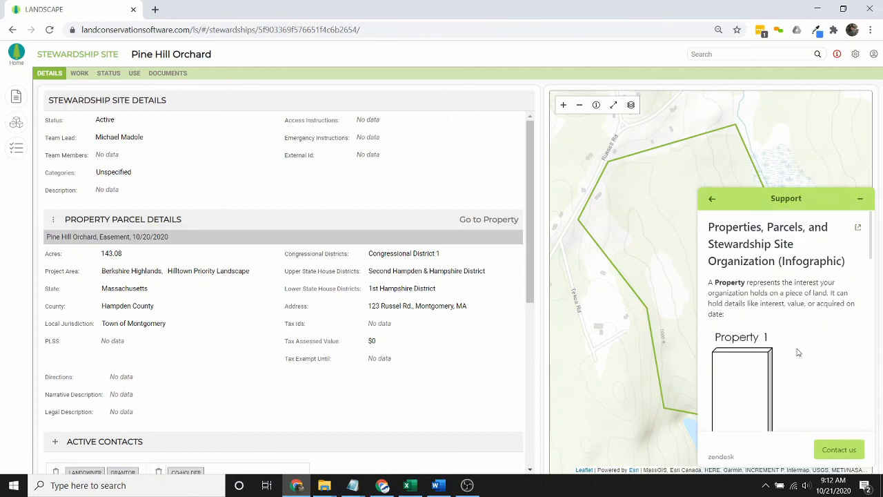
scroll(821, 318, down, 5)
scroll(815, 314, up, 3)
scroll(815, 314, up, 3)
- Go back to the search results, minimize Support, and return to the Home dashboard
click(713, 198)
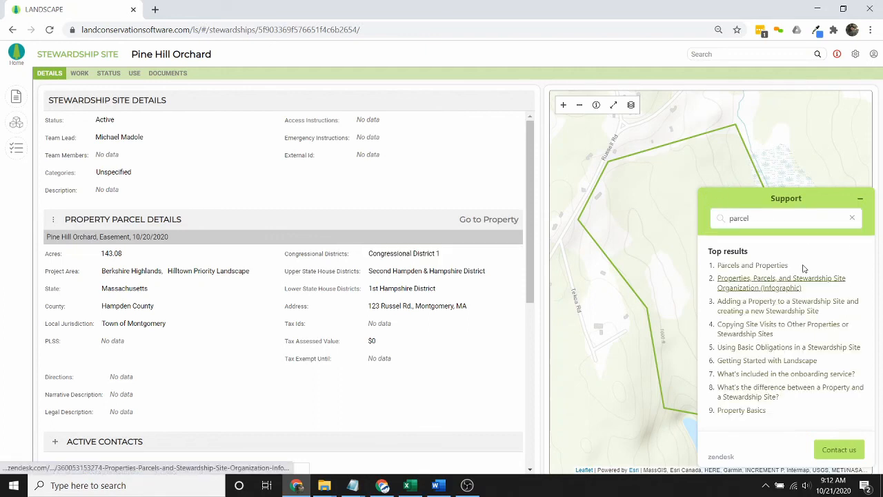
click(863, 200)
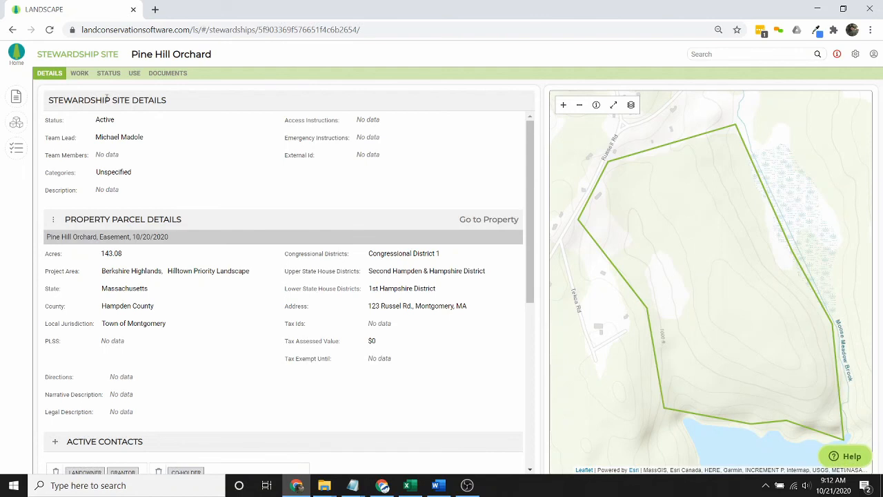
click(16, 54)
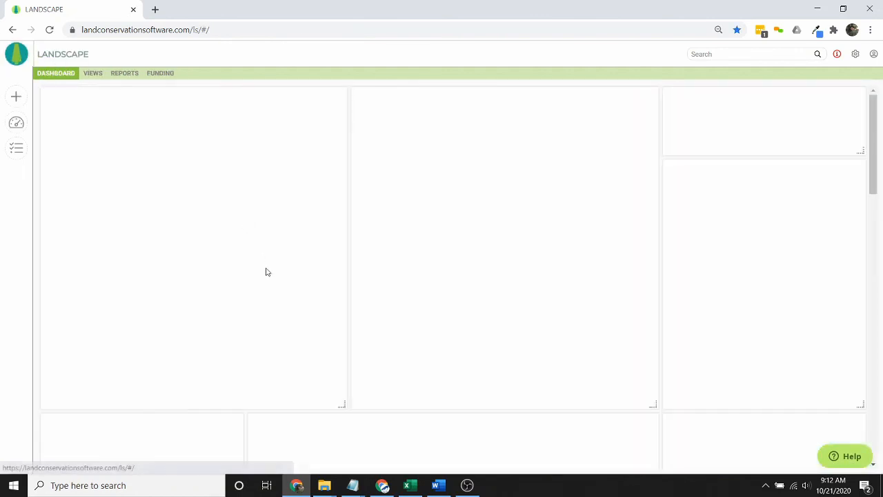